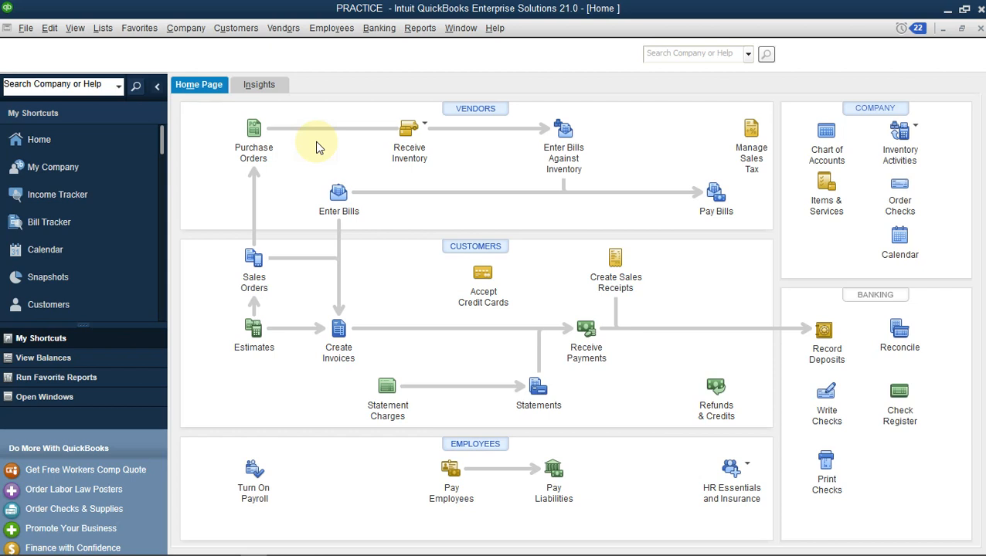
{"action": "left_click", "coordinate": [189, 31]}
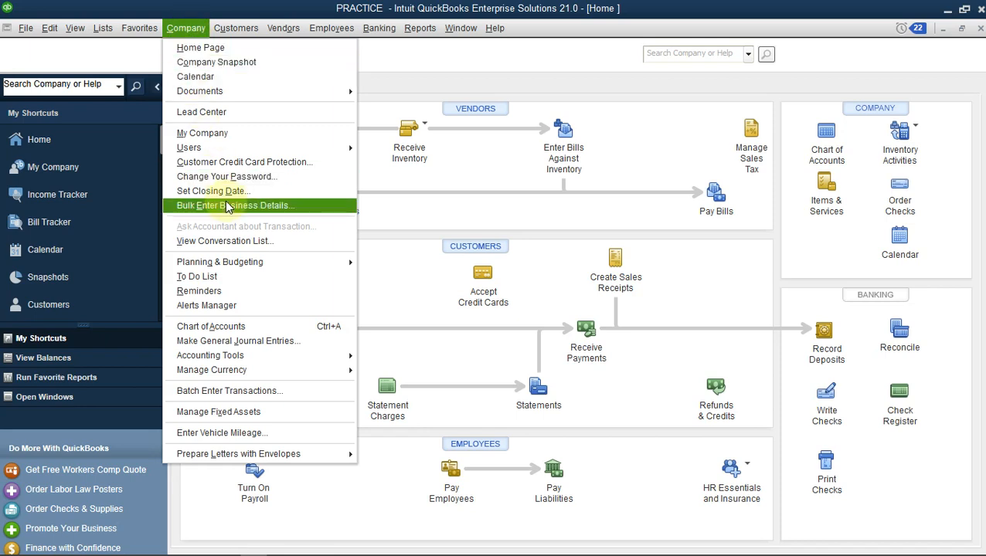
{"action": "left_click", "coordinate": [250, 327]}
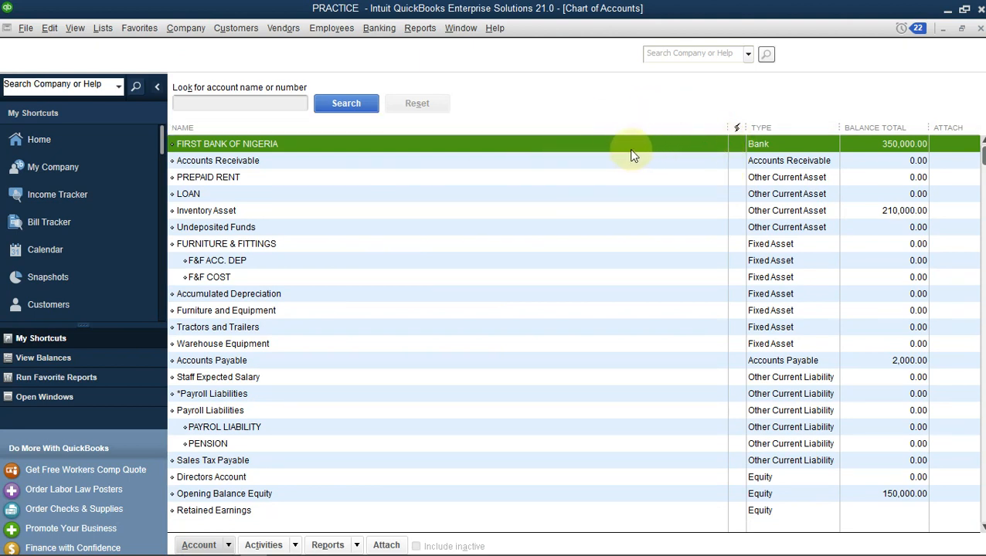
{"action": "mouse_move", "coordinate": [224, 544]}
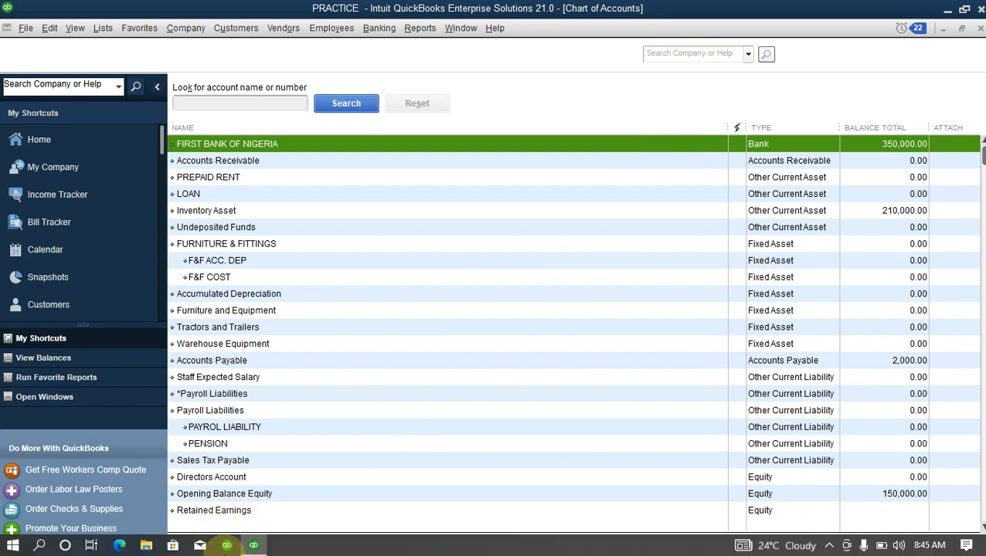
{"action": "left_click", "coordinate": [226, 545]}
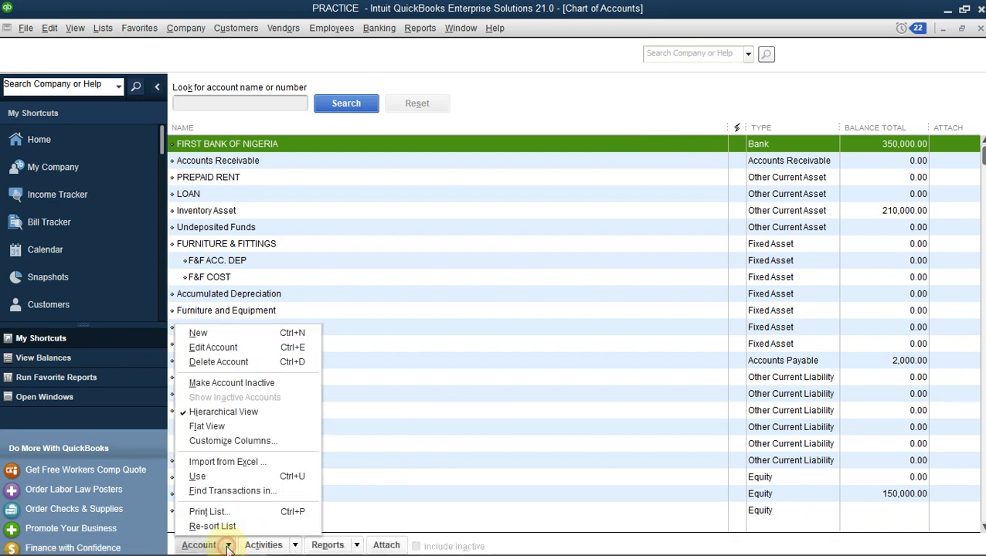
{"action": "left_click", "coordinate": [229, 337]}
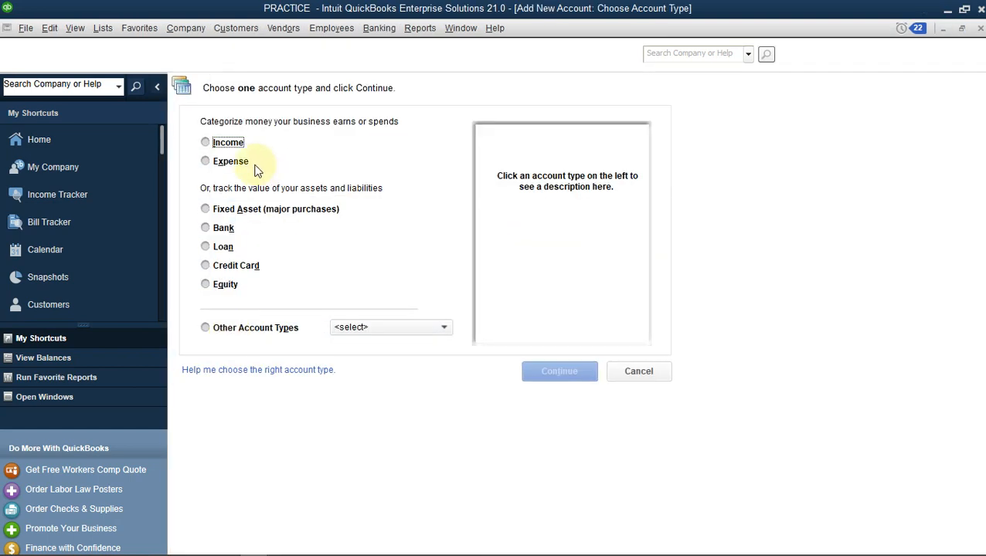
{"action": "left_click", "coordinate": [223, 228]}
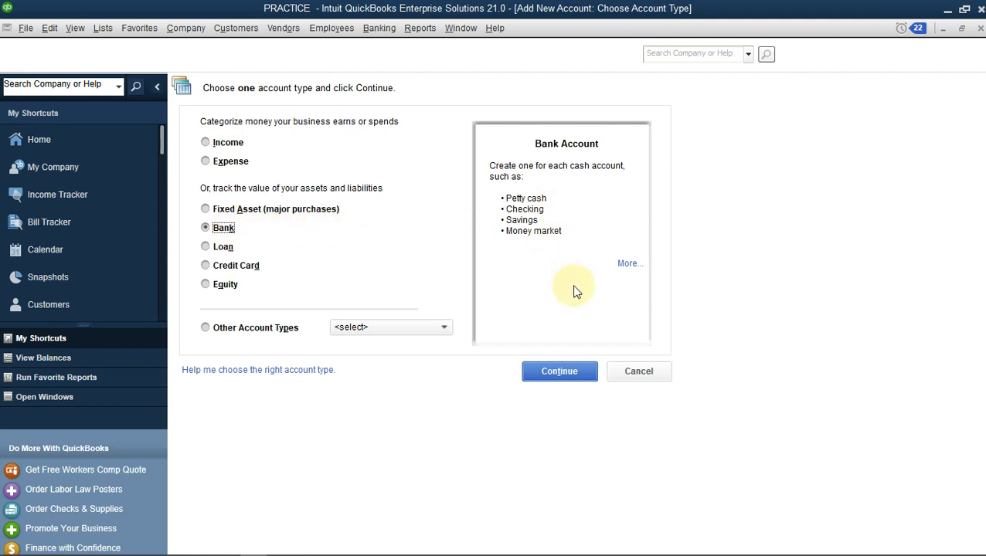
{"action": "left_click", "coordinate": [558, 372]}
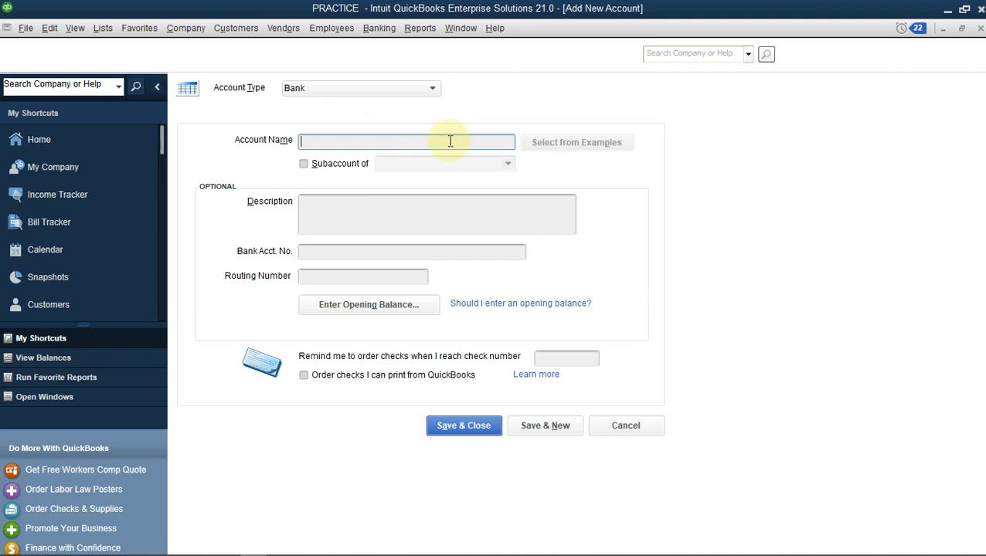
{"action": "left_click", "coordinate": [621, 427]}
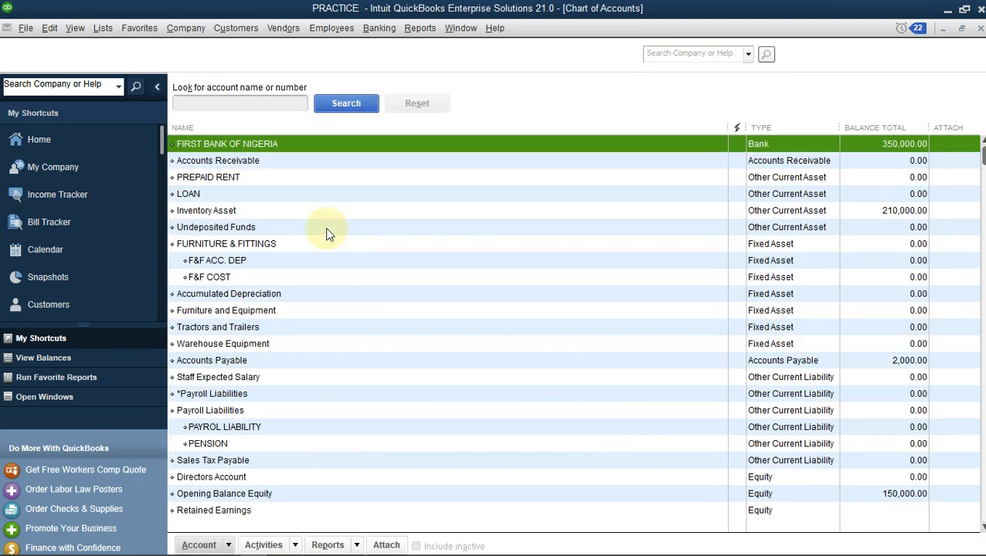
{"action": "left_click", "coordinate": [87, 139]}
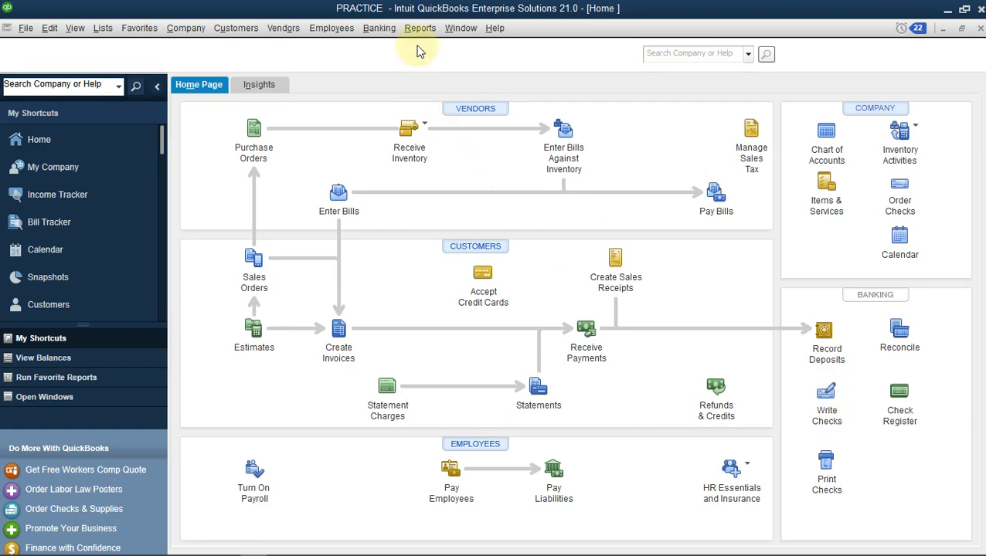
Step: Open a new check drawn on the FIRST BANK OF NIGERIA account and turn off its Print Later option
{"action": "left_click", "coordinate": [392, 28]}
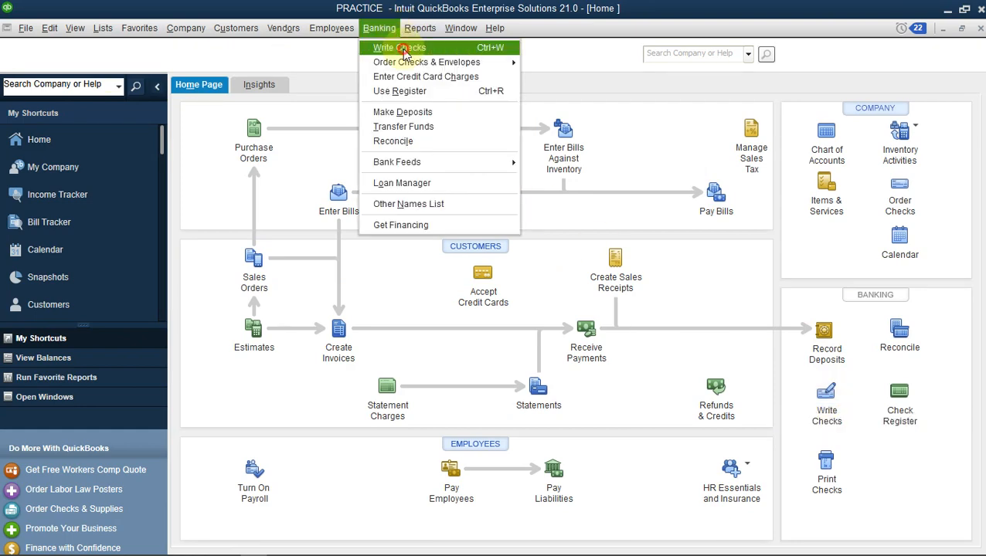
{"action": "left_click", "coordinate": [401, 48]}
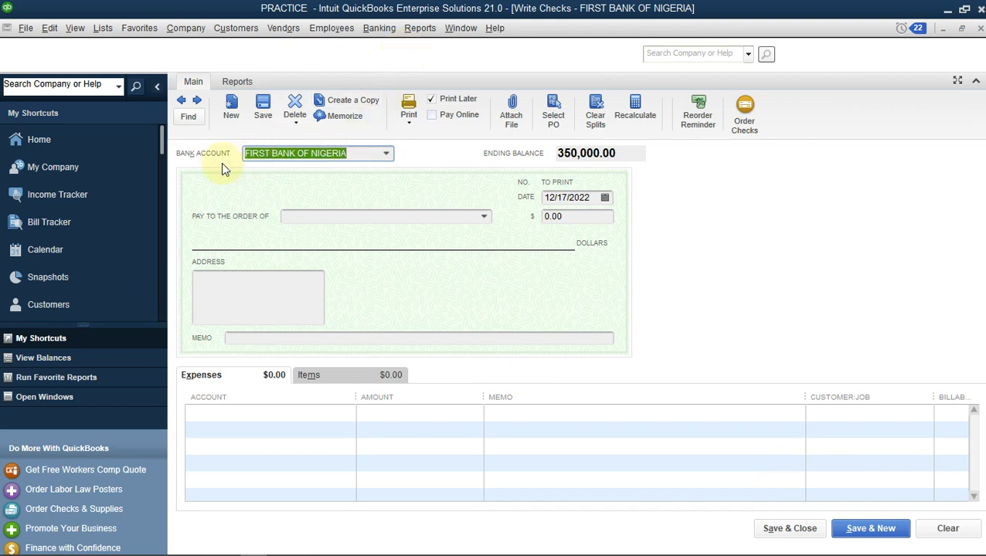
{"action": "left_click", "coordinate": [386, 154]}
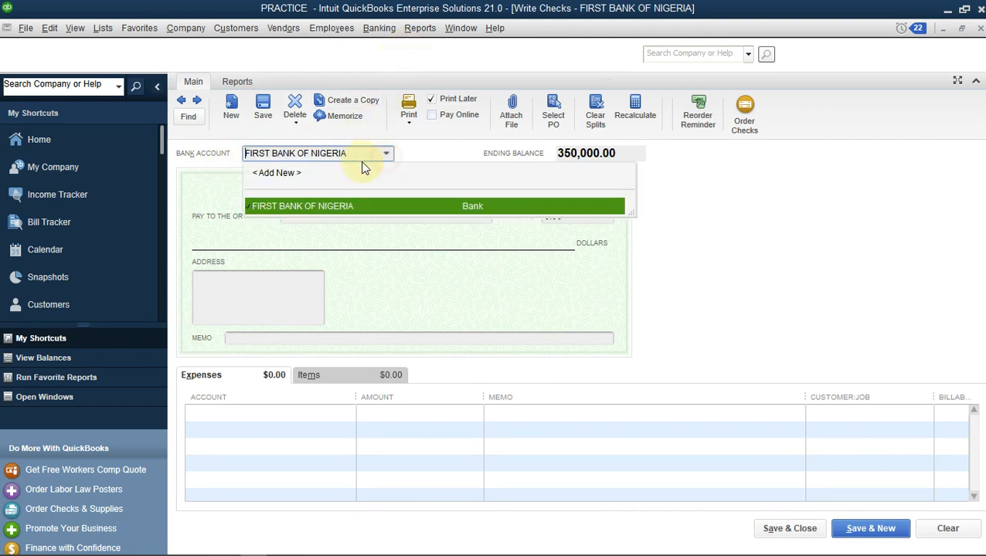
{"action": "left_click", "coordinate": [419, 149]}
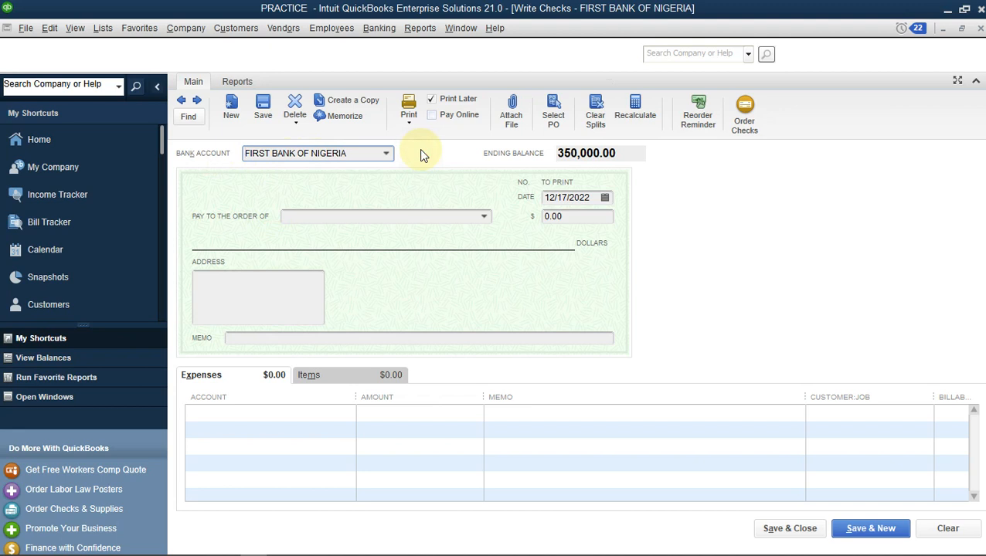
{"action": "left_click", "coordinate": [432, 100]}
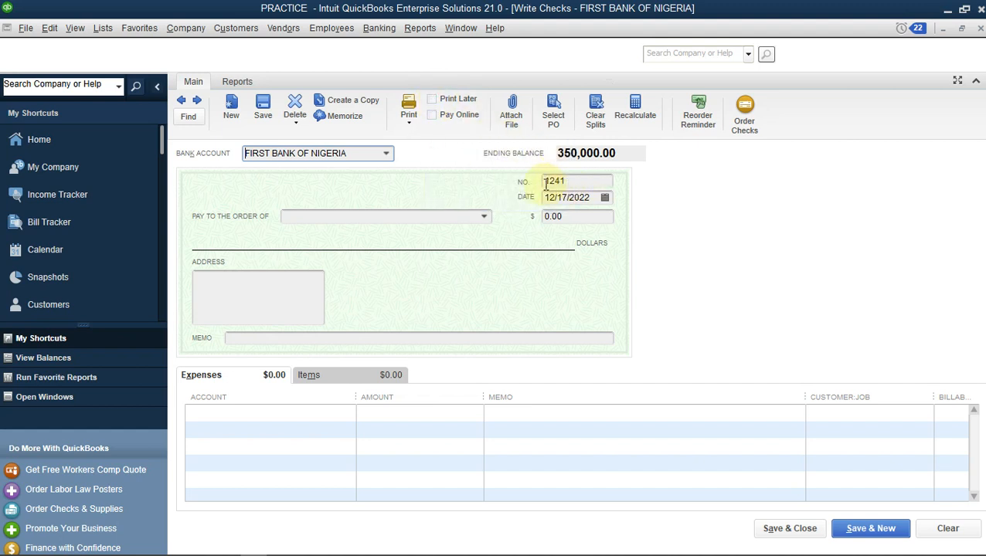
{"action": "left_click", "coordinate": [433, 99]}
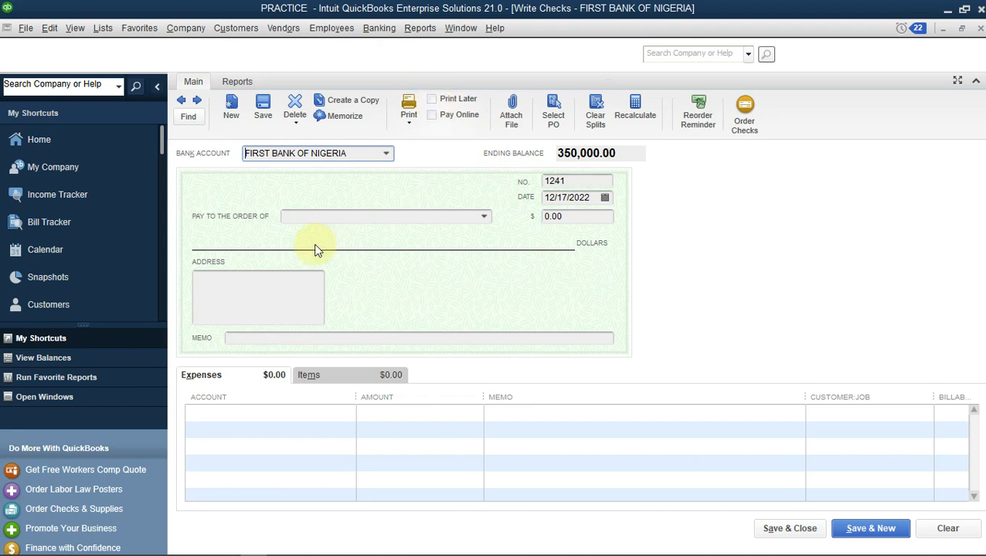
{"action": "left_click", "coordinate": [484, 218]}
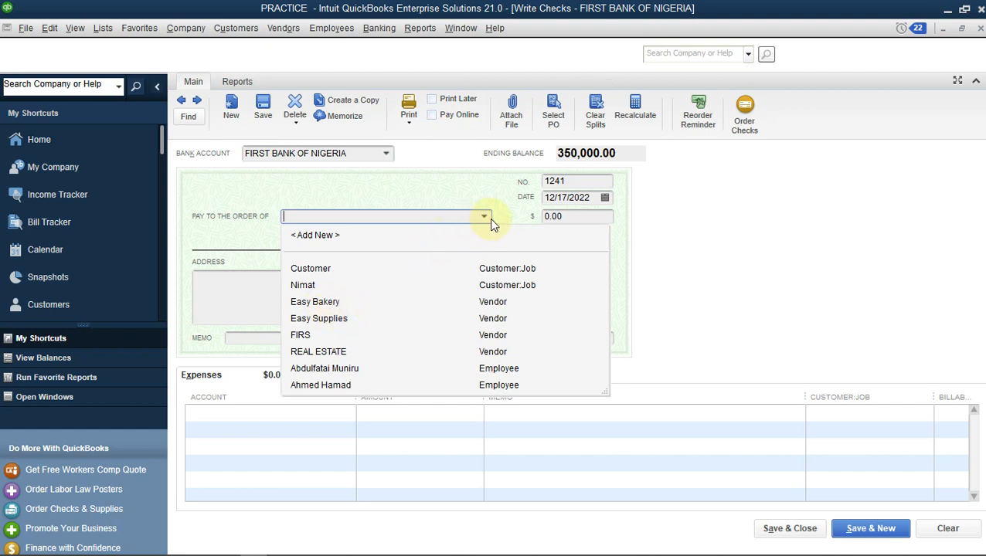
{"action": "left_click", "coordinate": [326, 236]}
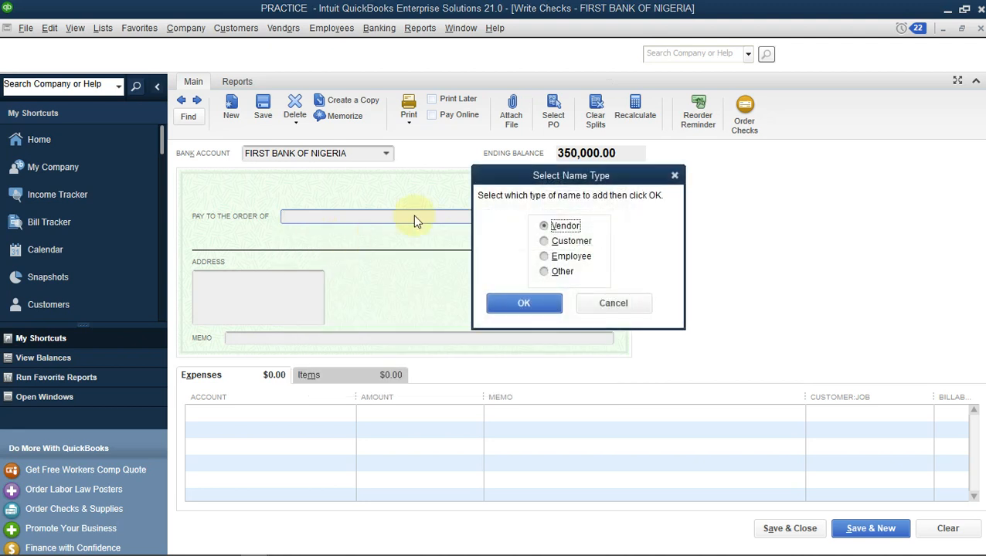
{"action": "left_click", "coordinate": [544, 313]}
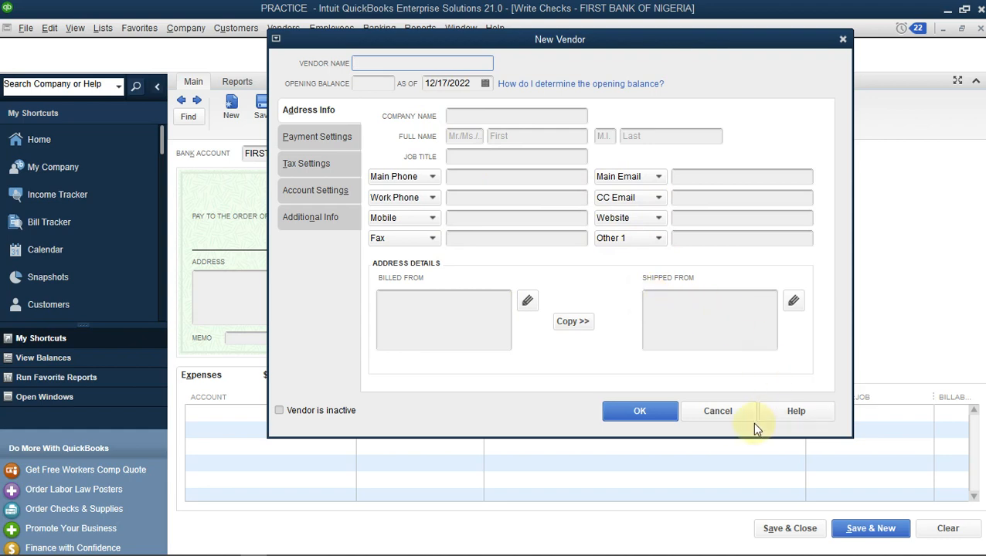
{"action": "left_click", "coordinate": [726, 409]}
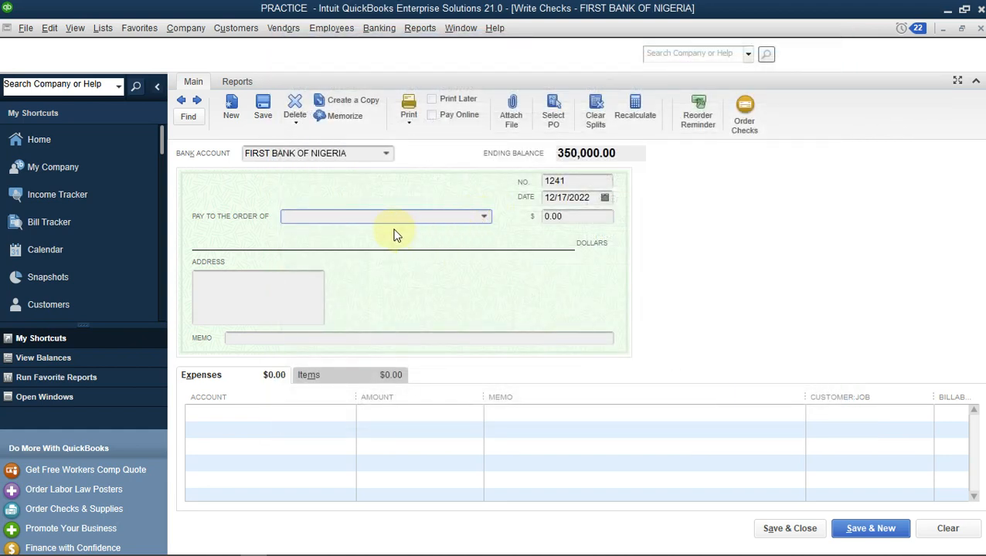
{"action": "left_click", "coordinate": [485, 217]}
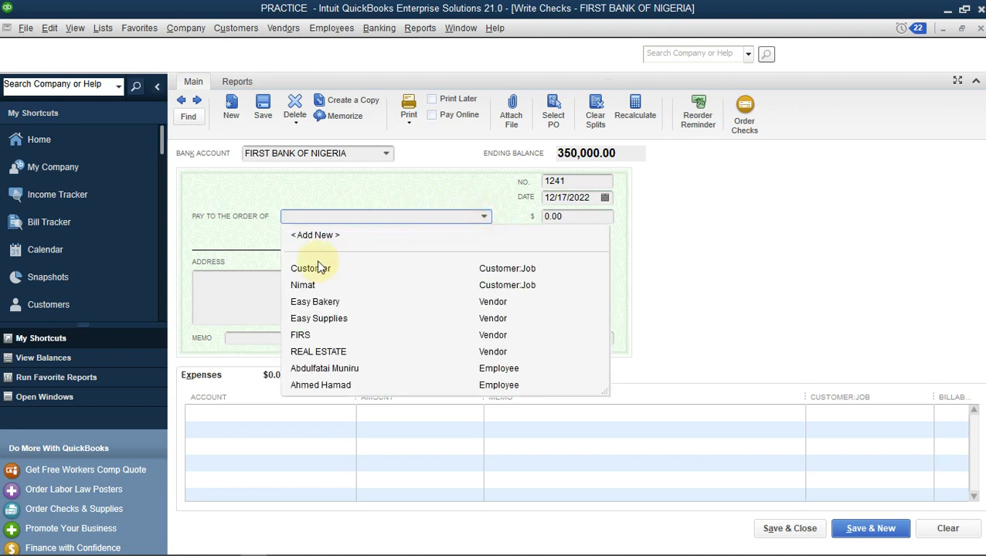
{"action": "left_click", "coordinate": [306, 240]}
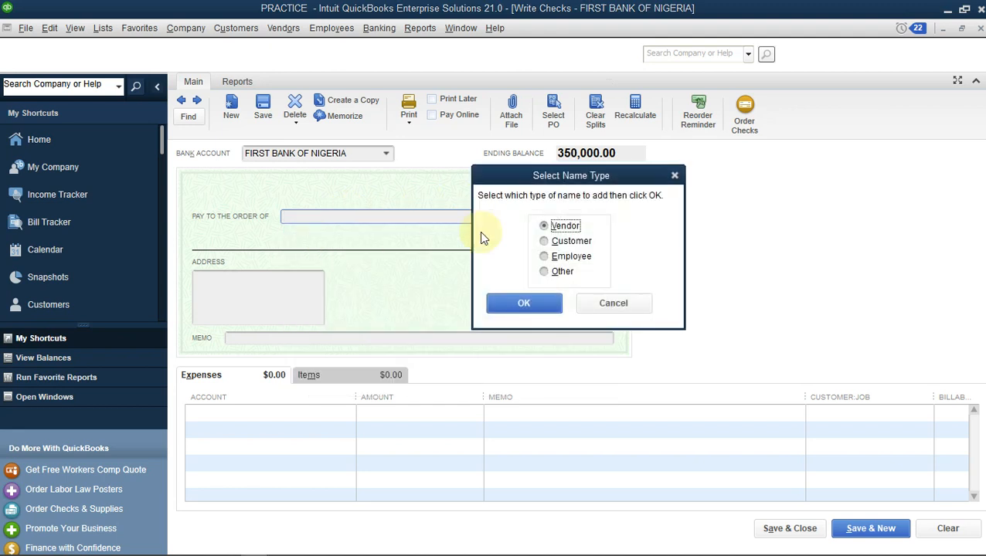
{"action": "left_click", "coordinate": [533, 308]}
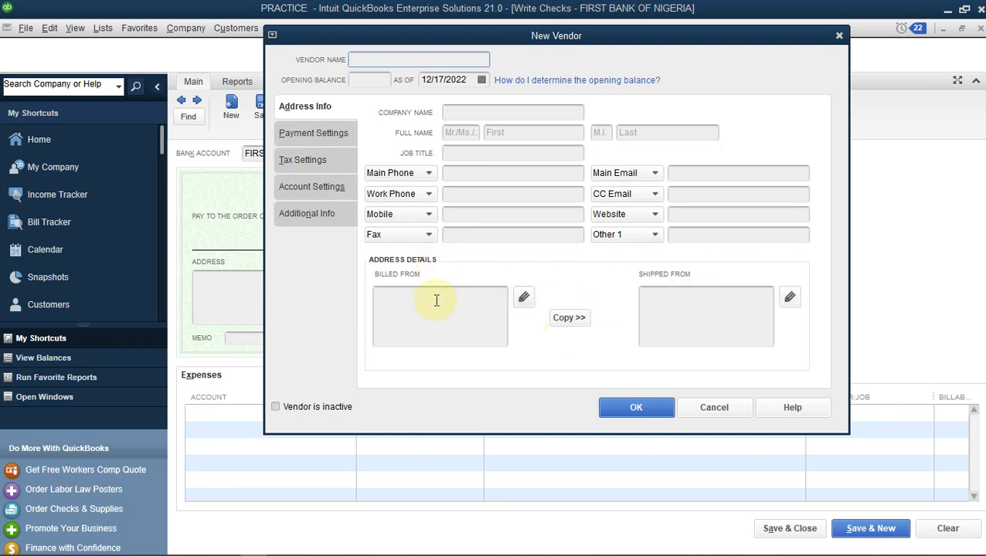
{"action": "left_click", "coordinate": [720, 407]}
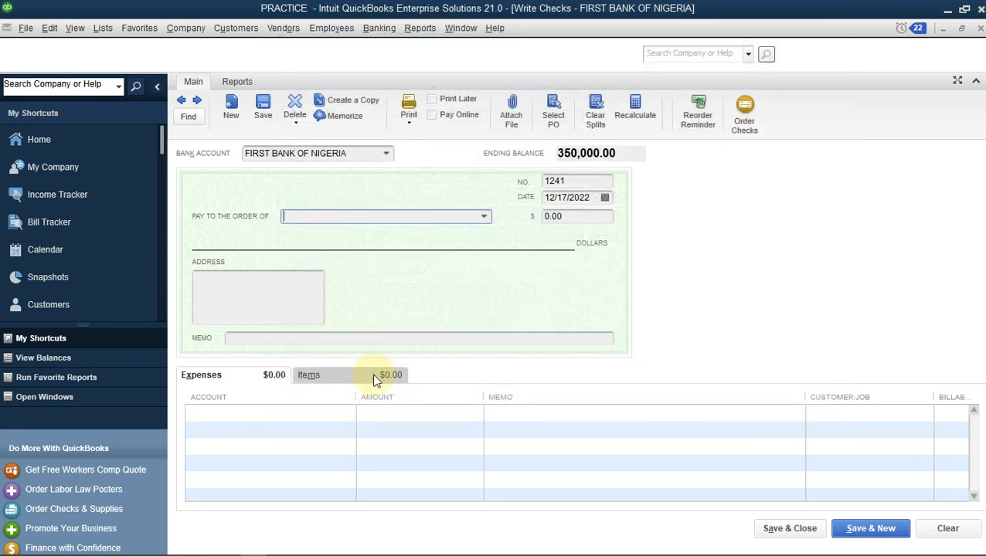
Step: Set the account of the check's first expense line to Printing and Stationaries
{"action": "left_click", "coordinate": [308, 415]}
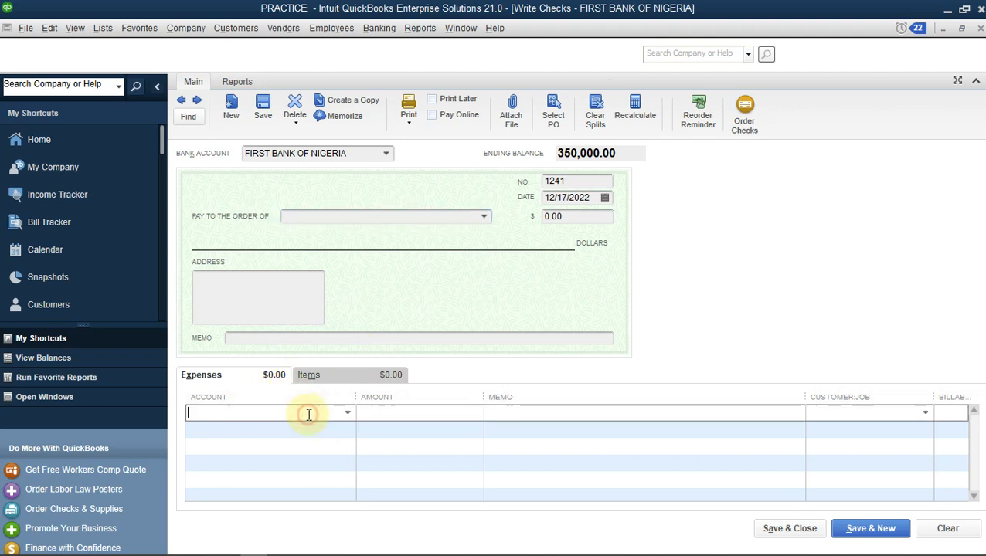
{"action": "left_click", "coordinate": [346, 415]}
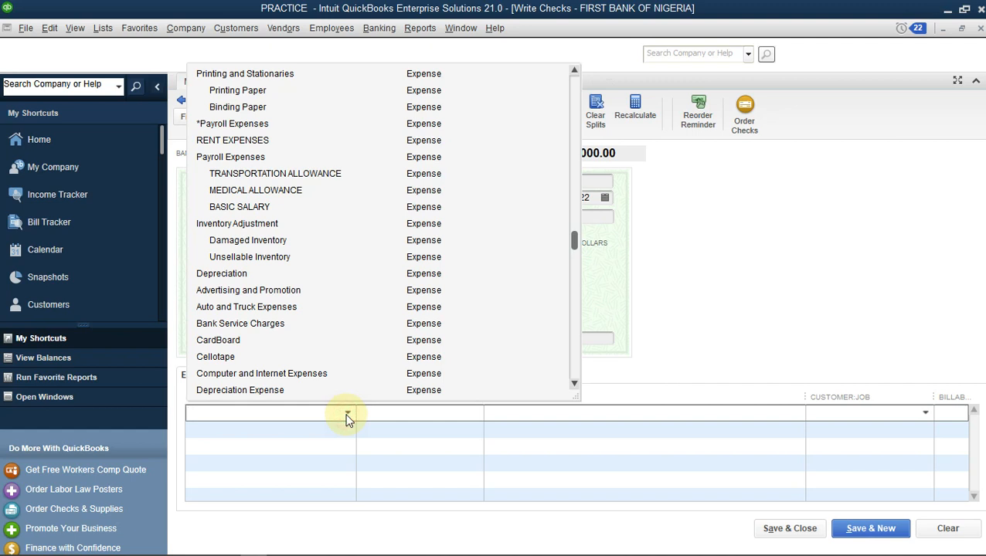
{"action": "left_click", "coordinate": [269, 75]}
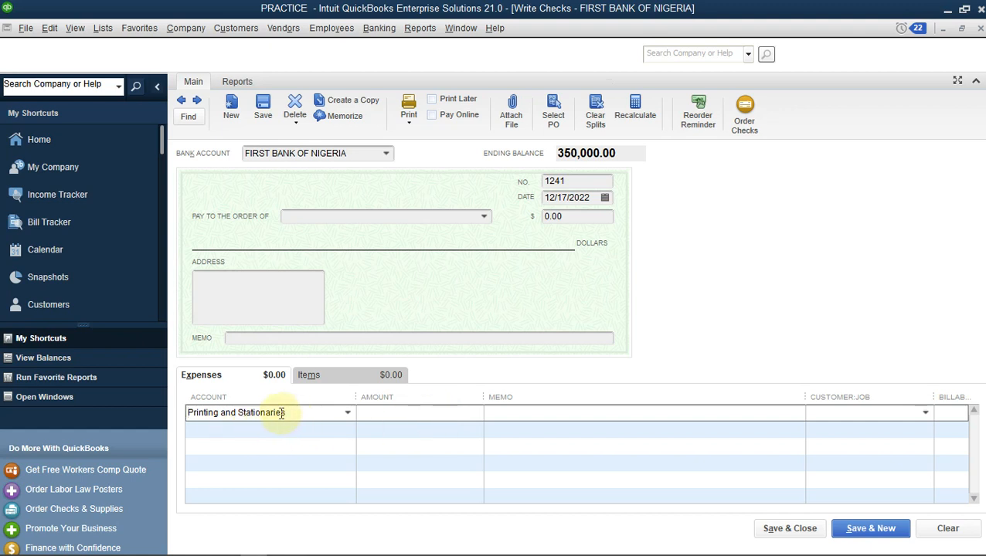
{"action": "left_click", "coordinate": [515, 415]}
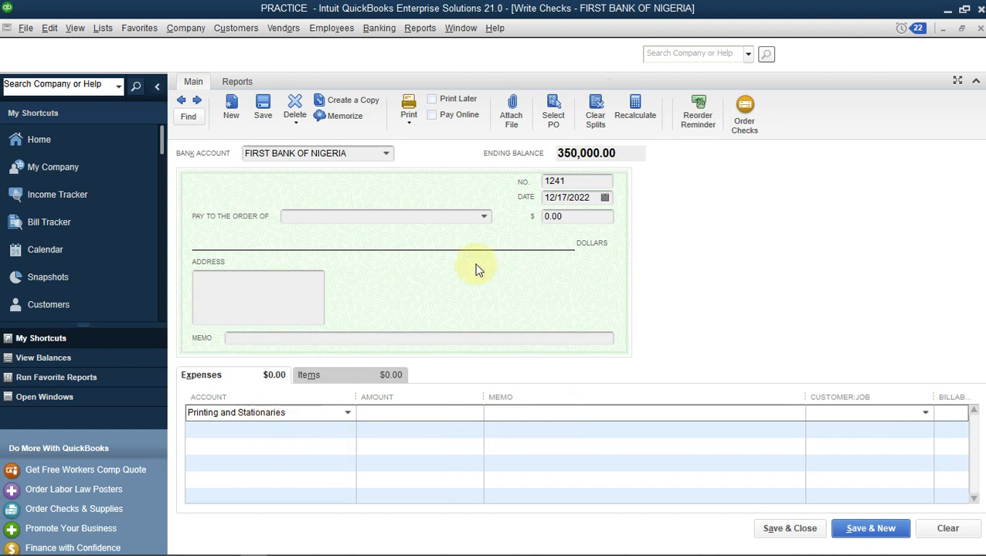
Step: Start adding a new account of type Expense from the check's first expense line
{"action": "left_click", "coordinate": [347, 416]}
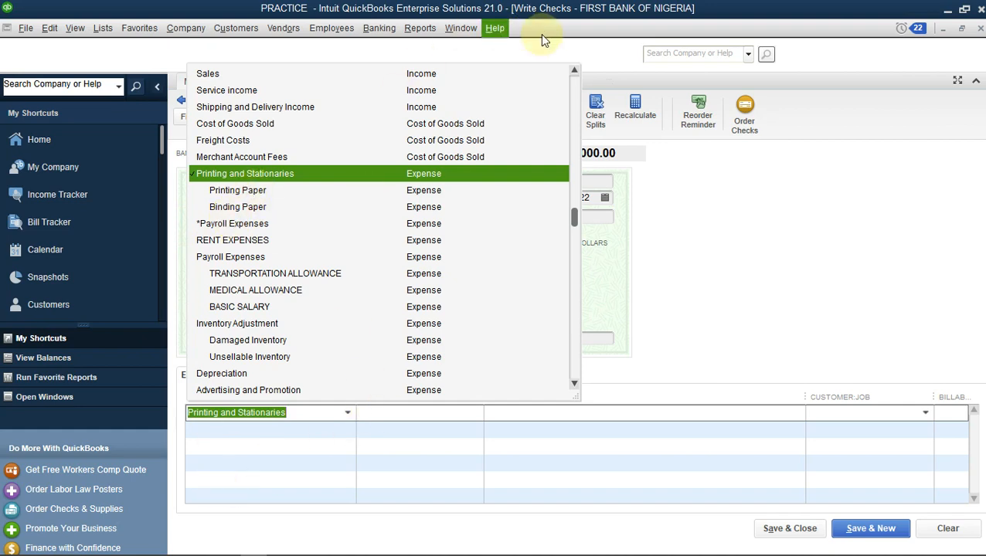
{"action": "scroll", "coordinate": [575, 74], "scroll_direction": "up", "scroll_amount": 12}
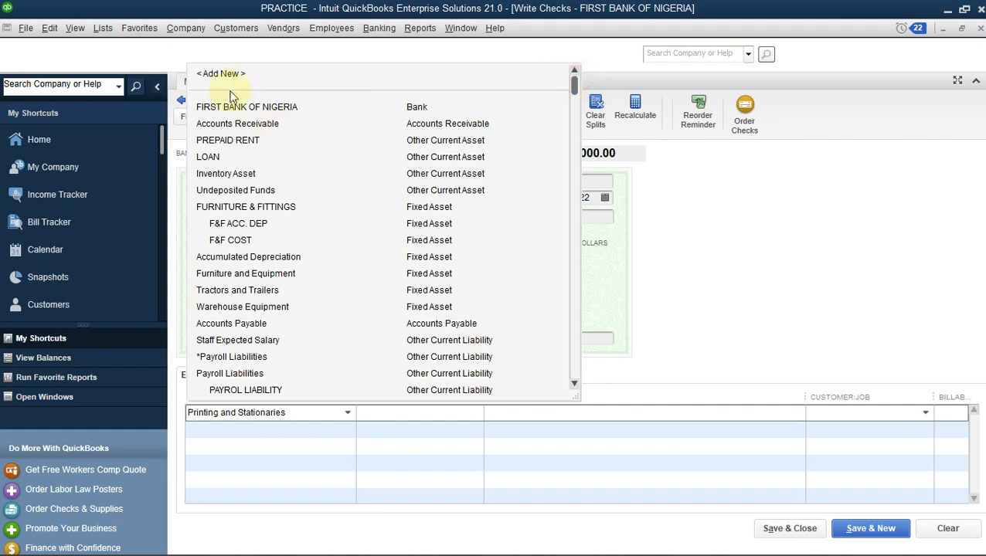
{"action": "left_click", "coordinate": [216, 72]}
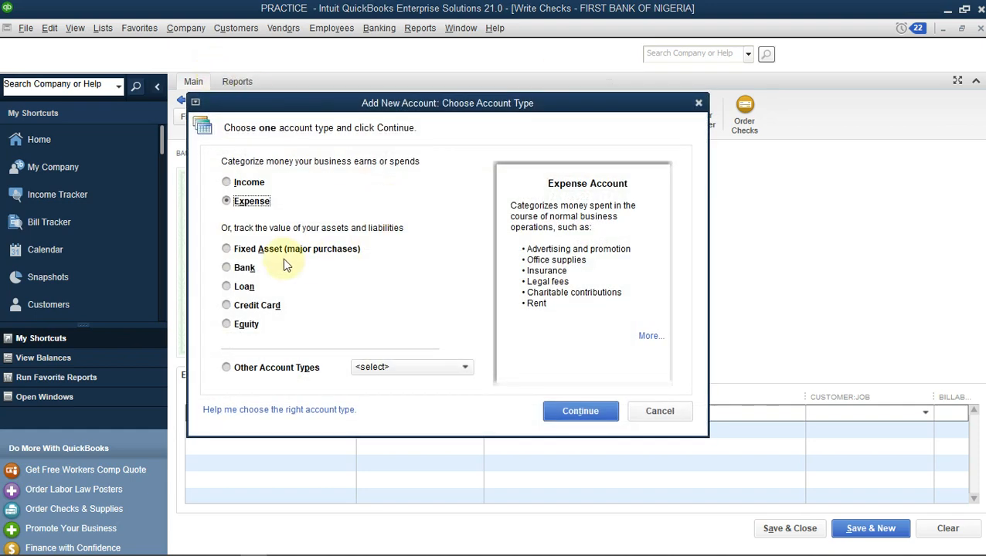
{"action": "left_click", "coordinate": [586, 413]}
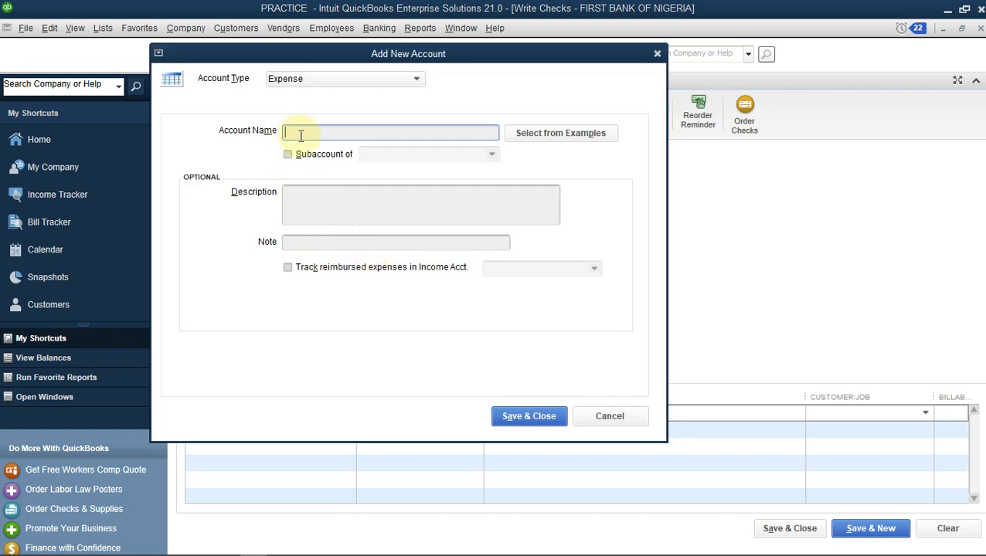
{"action": "type", "text": "bindi"}
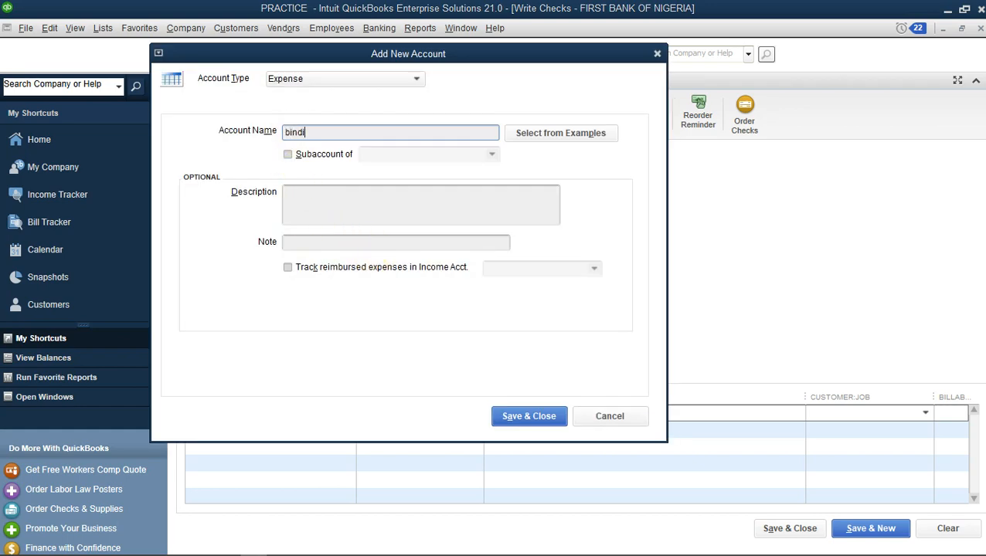
{"action": "type", "text": "ng pa"}
{"action": "key", "text": "BackSpace"}
{"action": "key", "text": "BackSpace"}
{"action": "key", "text": "BackSpace"}
{"action": "key", "text": "BackSpace"}
{"action": "key", "text": "BackSpace"}
{"action": "key", "text": "BackSpace"}
{"action": "key", "text": "BackSpace"}
{"action": "key", "text": "BackSpace"}
{"action": "key", "text": "BackSpace"}
{"action": "key", "text": "BackSpace"}
Step: Name the new expense account "printing paper" and make it a subaccount of Printing and Stationaries
{"action": "type", "text": "printing paper"}
{"action": "left_click", "coordinate": [317, 154]}
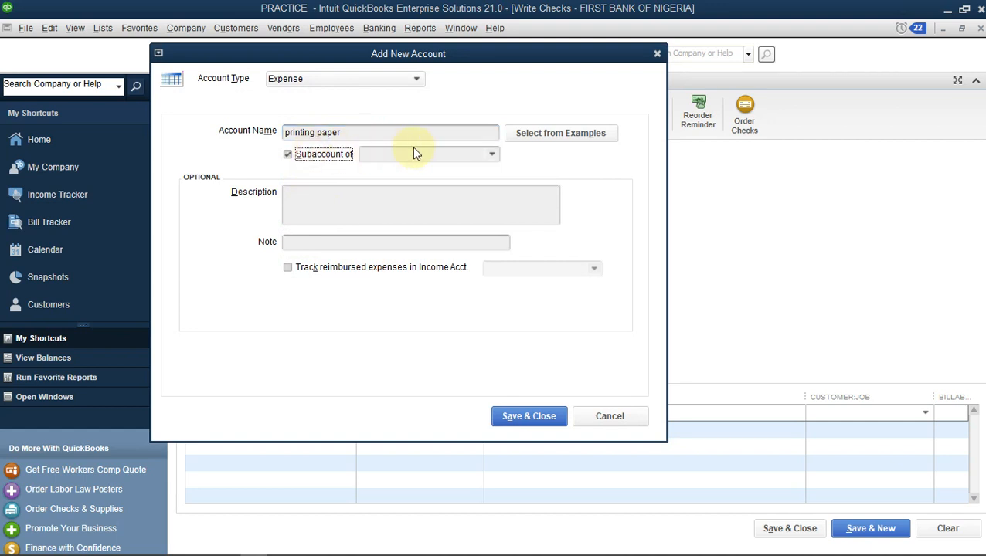
{"action": "left_click", "coordinate": [491, 153]}
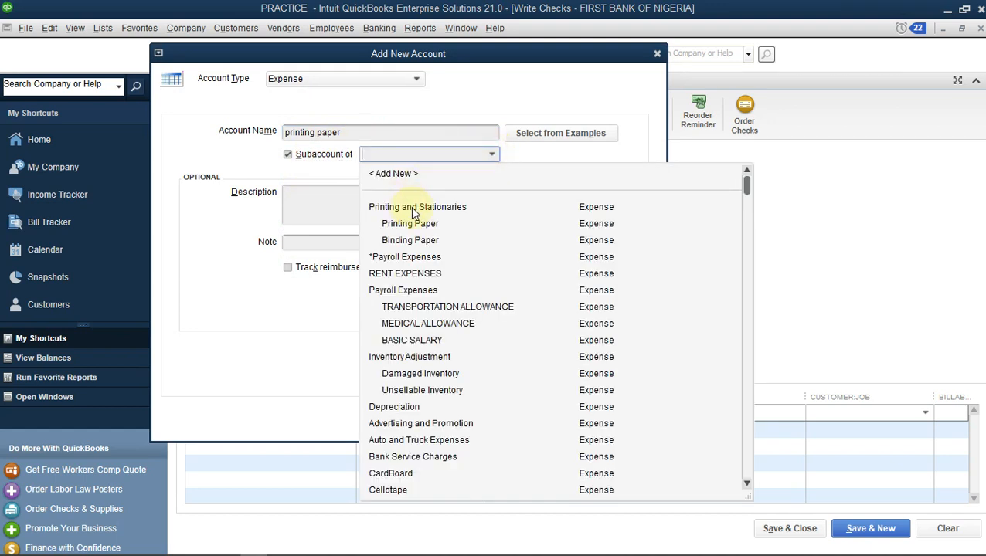
{"action": "left_click", "coordinate": [415, 209]}
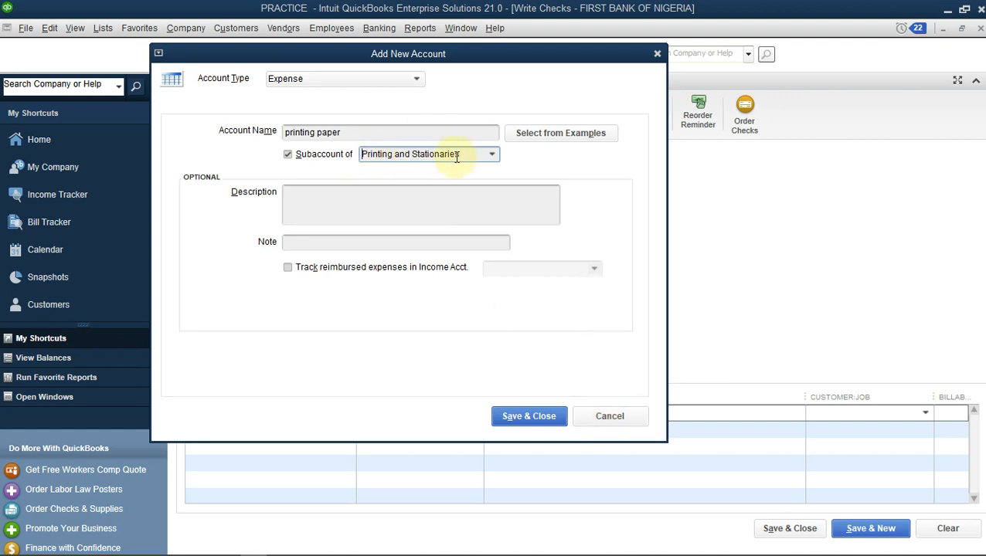
{"action": "left_click", "coordinate": [365, 137]}
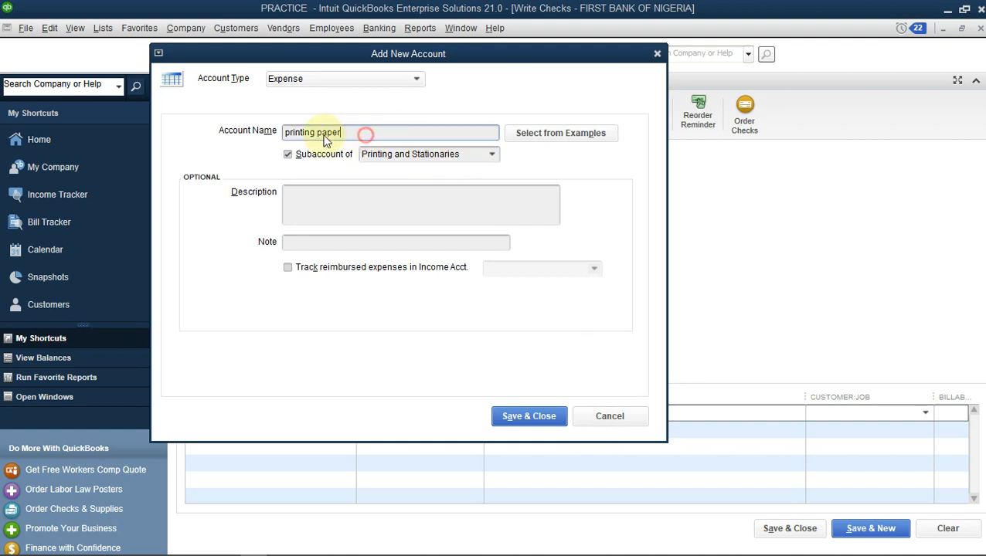
{"action": "type", "text": "printing and stationaries"}
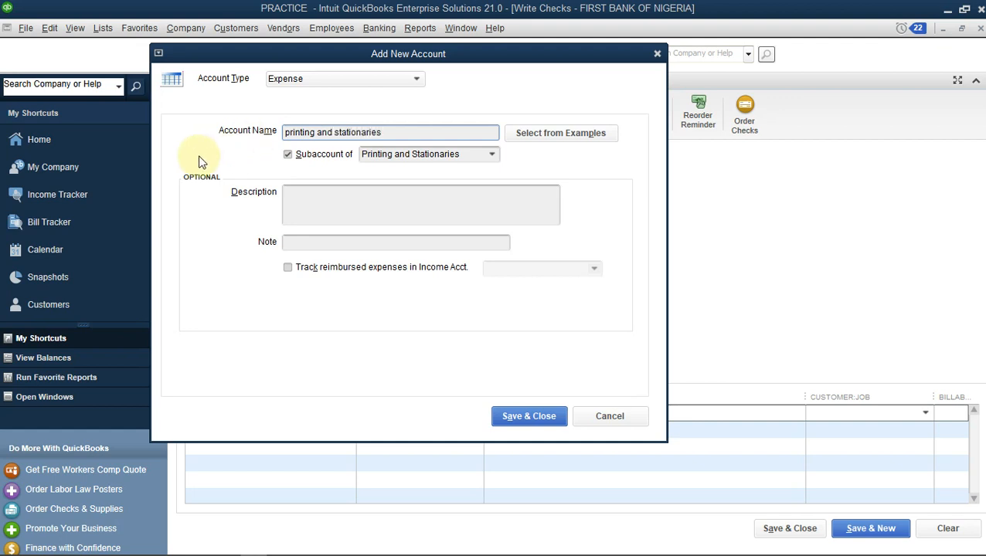
{"action": "left_click", "coordinate": [290, 159]}
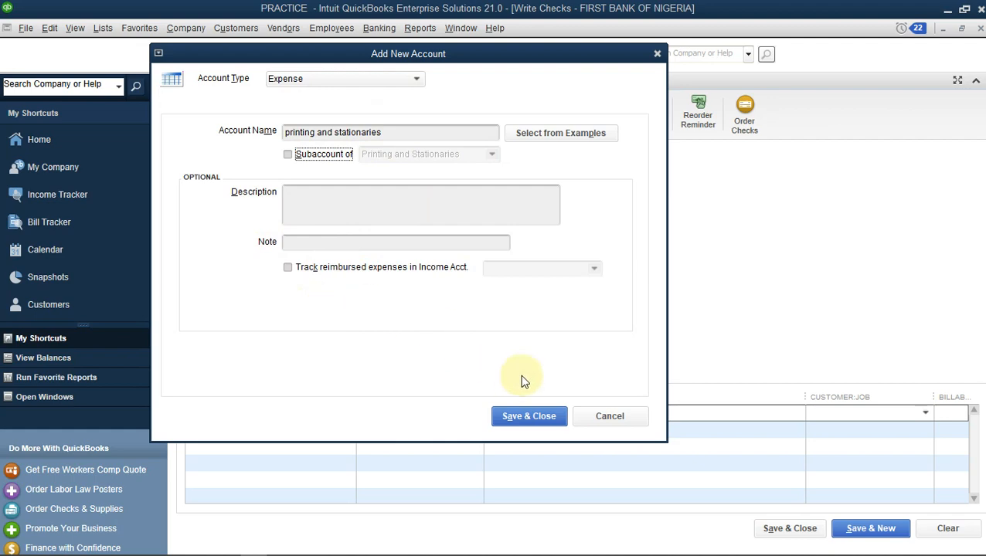
{"action": "left_click", "coordinate": [599, 416]}
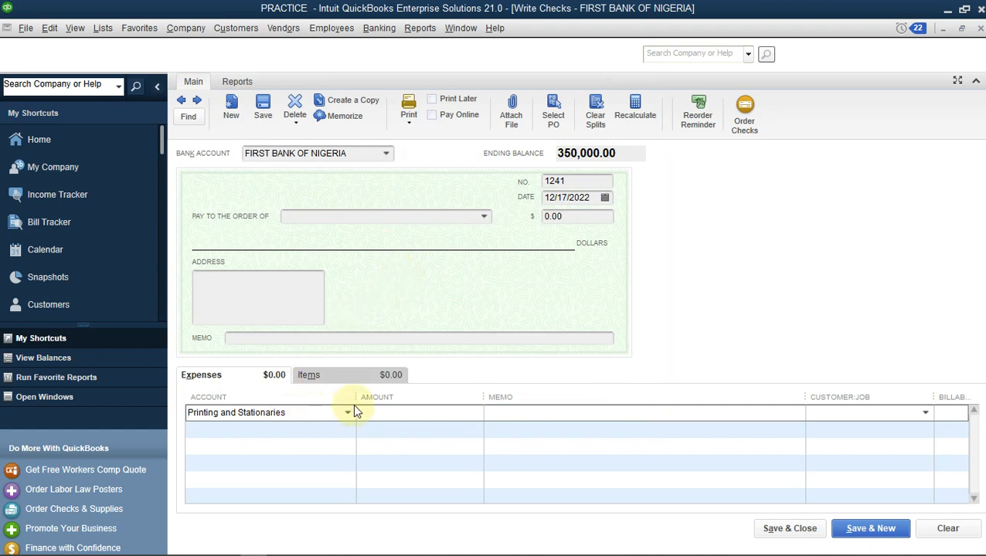
{"action": "left_click", "coordinate": [485, 218]}
{"action": "left_click", "coordinate": [484, 218]}
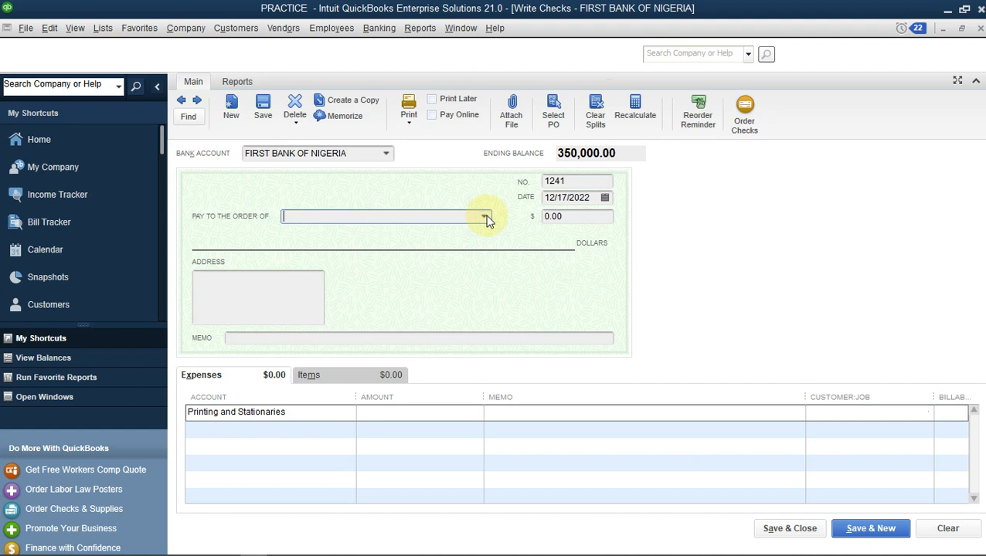
{"action": "left_click", "coordinate": [488, 218]}
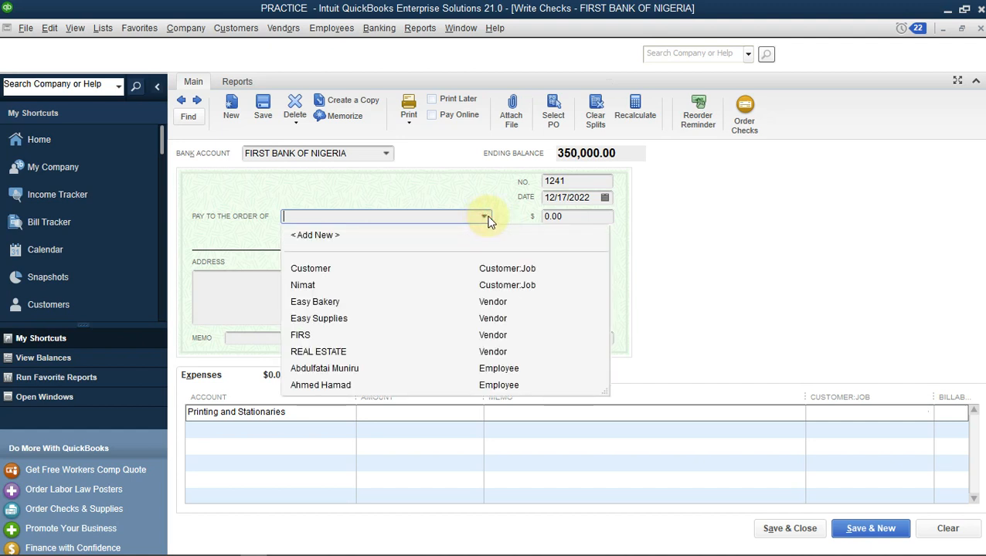
{"action": "left_click", "coordinate": [487, 218]}
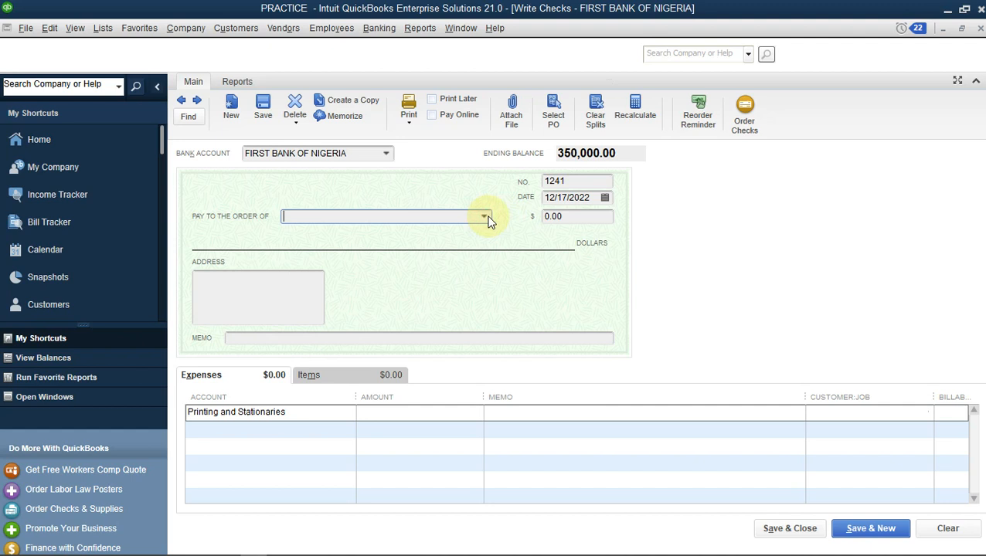
Step: Set the first expense line's account to the Printing Paper subaccount of Printing and Stationaries, with an amount of 8,000
{"action": "left_click", "coordinate": [319, 418]}
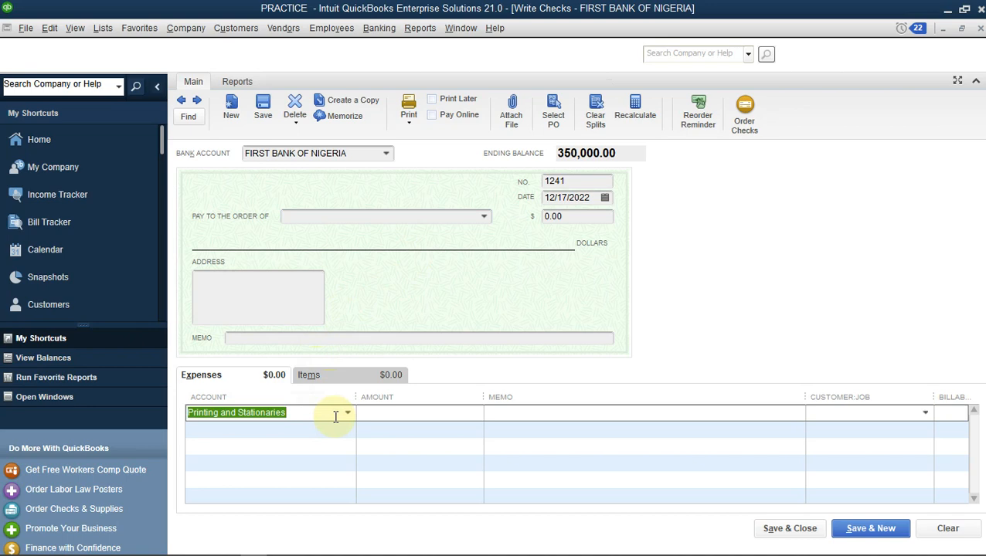
{"action": "type", "text": "Prin"}
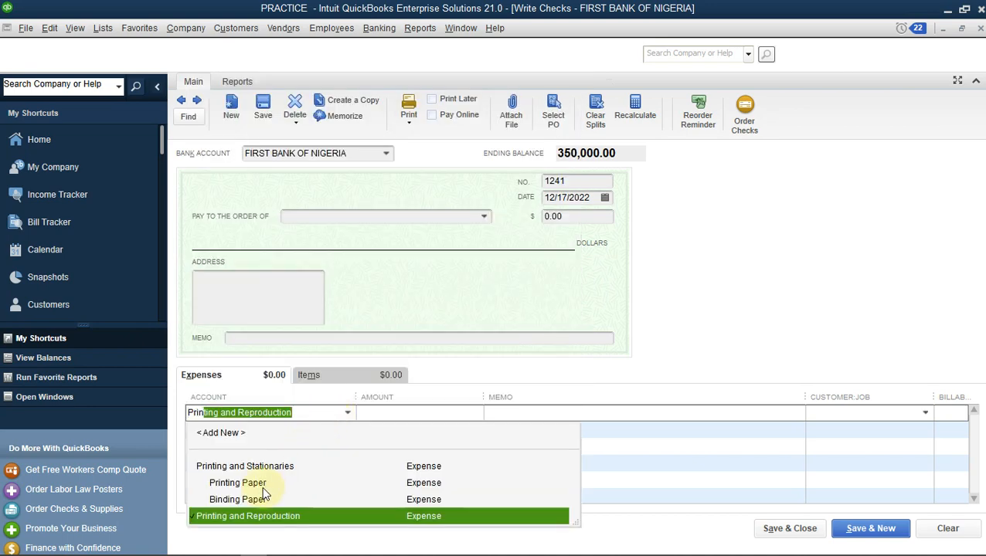
{"action": "left_click", "coordinate": [255, 484]}
{"action": "left_click", "coordinate": [431, 412]}
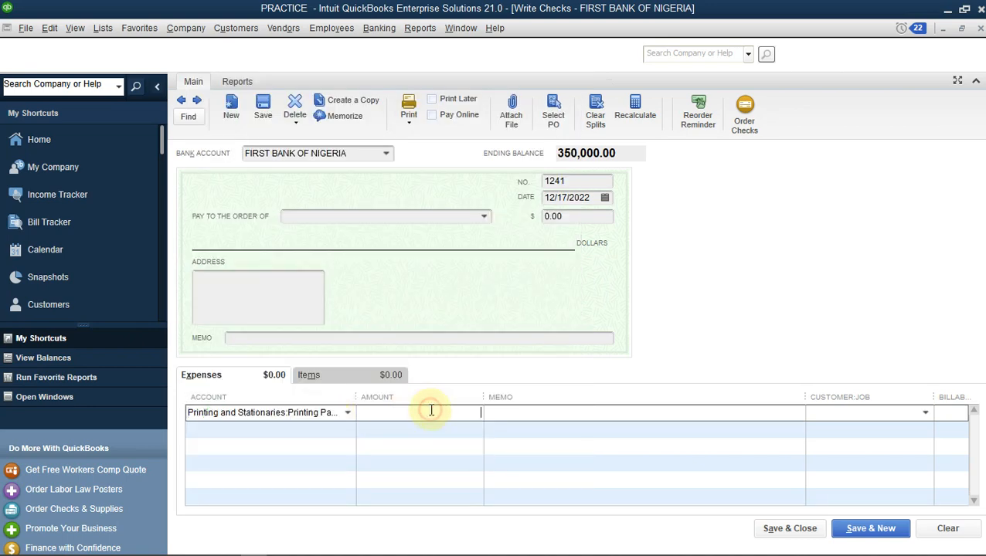
{"action": "type", "text": "8000"}
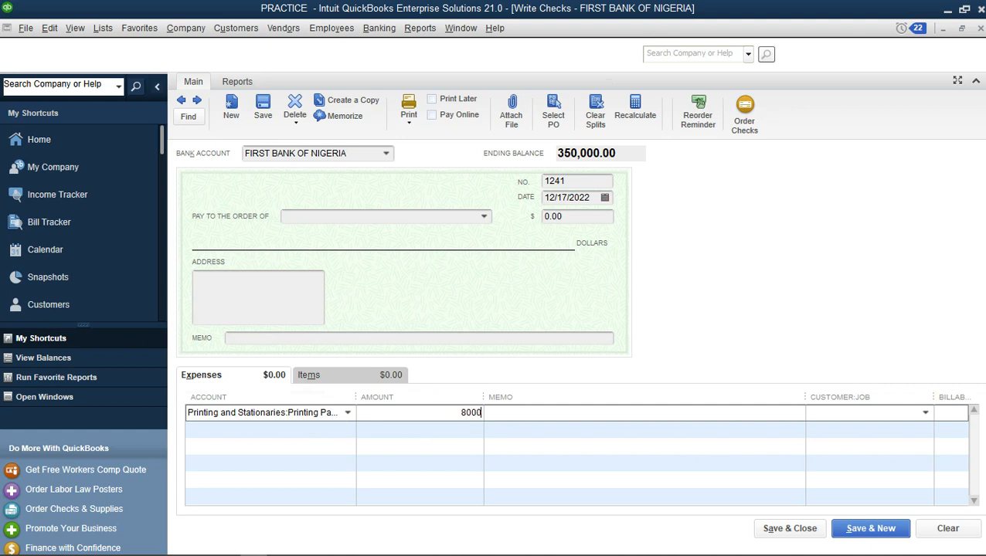
{"action": "key", "text": "Tab"}
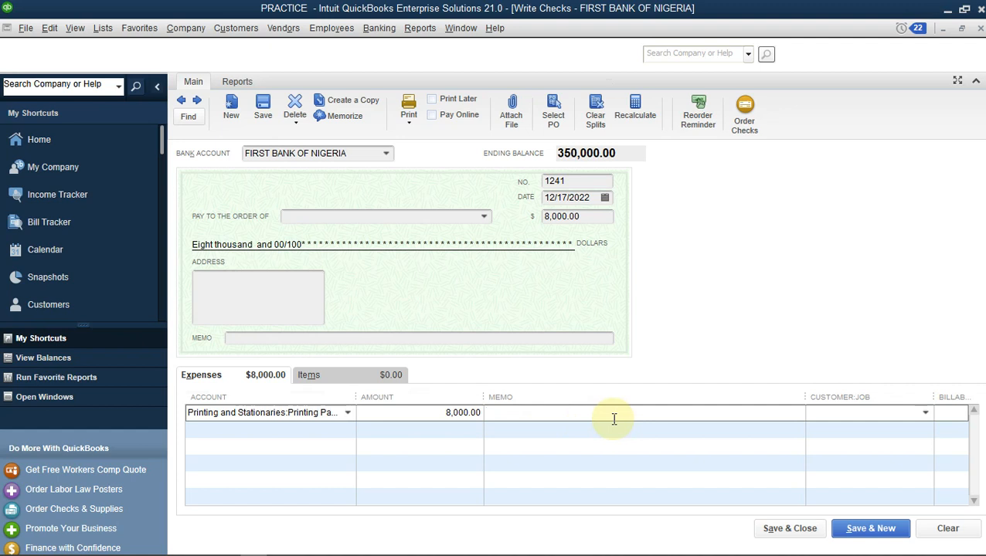
Step: Enter "balcklash com" as the memo of the check's Printing Paper expense line
{"action": "type", "text": "a"}
{"action": "key", "text": "BackSpace"}
{"action": "type", "text": "balcklash com"}
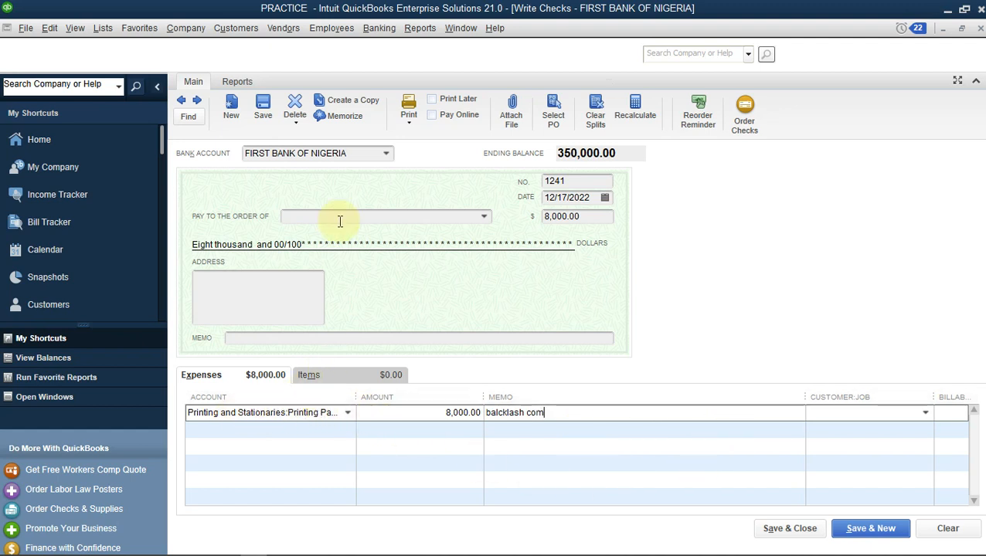
{"action": "left_click", "coordinate": [484, 216]}
{"action": "left_click", "coordinate": [484, 216]}
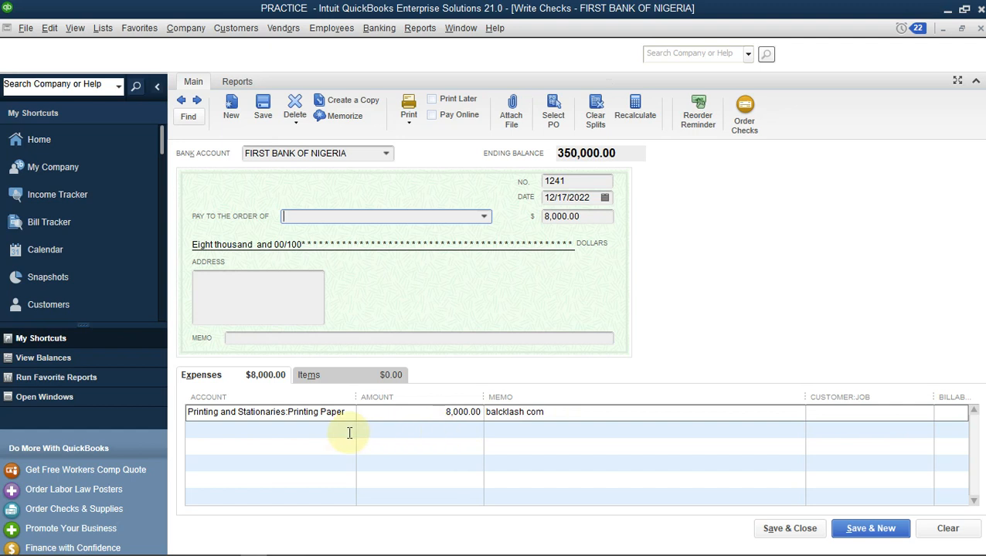
Step: Look through the Chart of Accounts for the Printing and Stationaries subaccounts, and return to the open check
{"action": "left_click", "coordinate": [316, 430]}
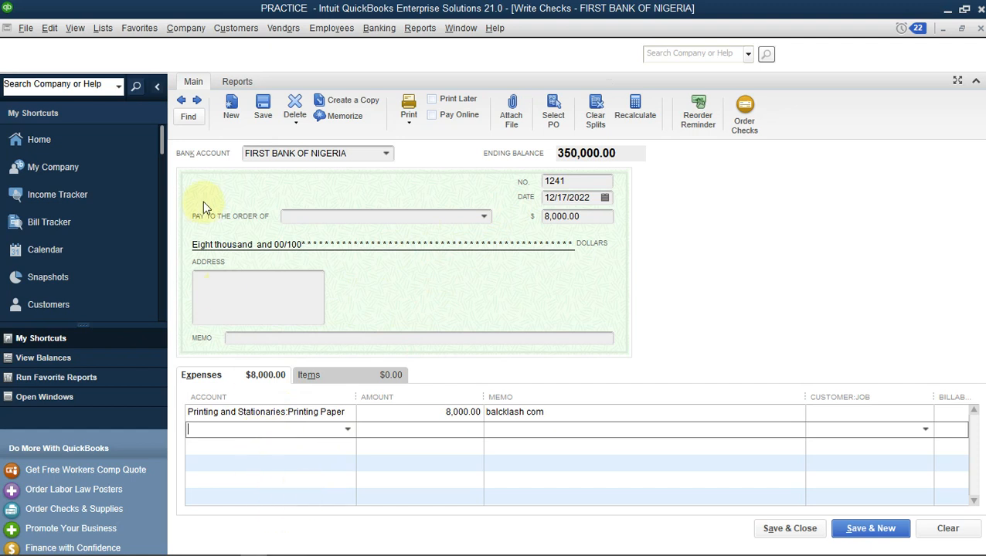
{"action": "left_click", "coordinate": [190, 29]}
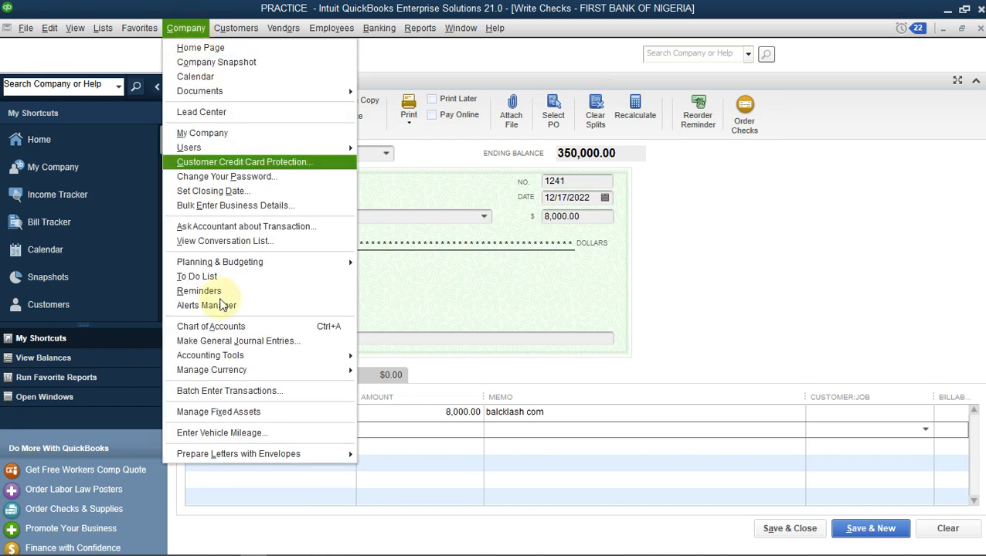
{"action": "left_click", "coordinate": [267, 324]}
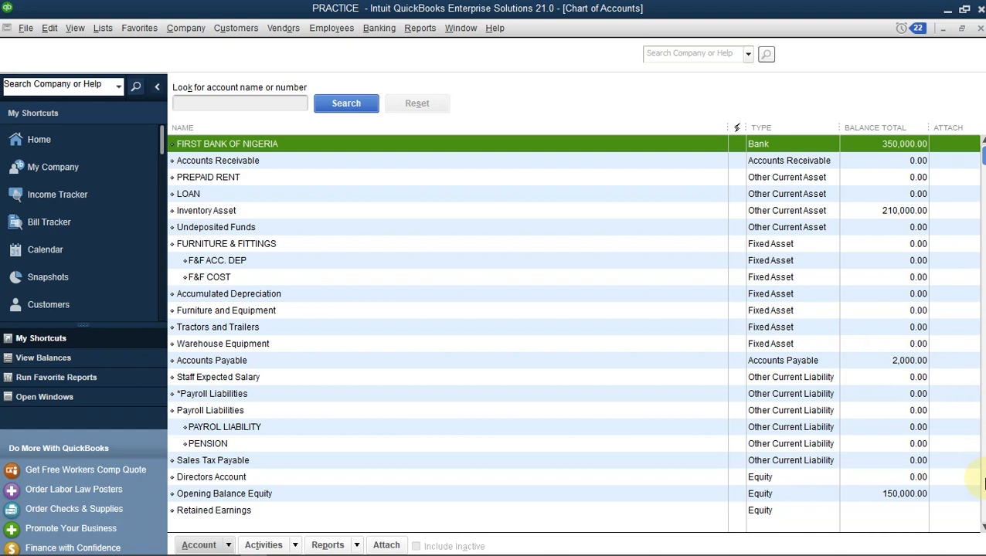
{"action": "left_click", "coordinate": [981, 484]}
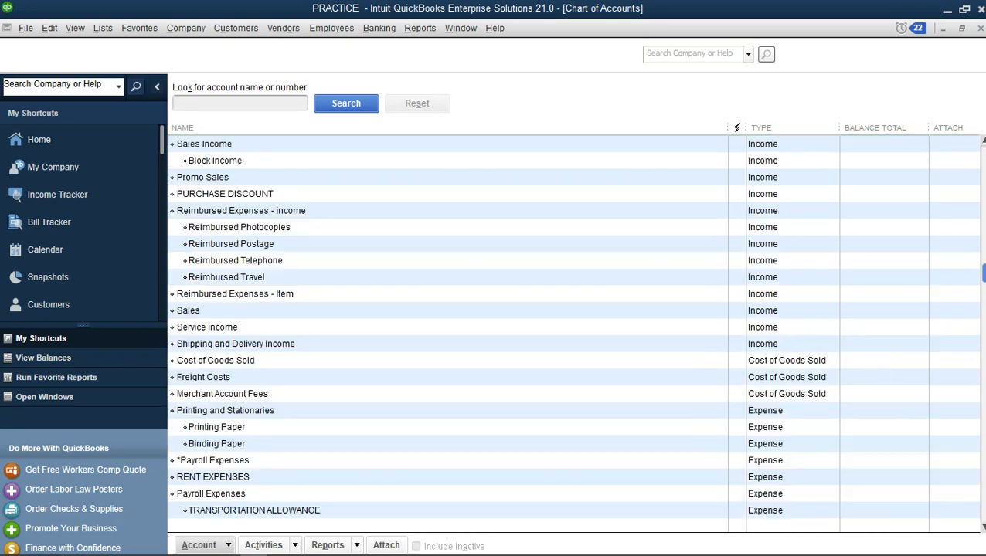
{"action": "left_click", "coordinate": [981, 484]}
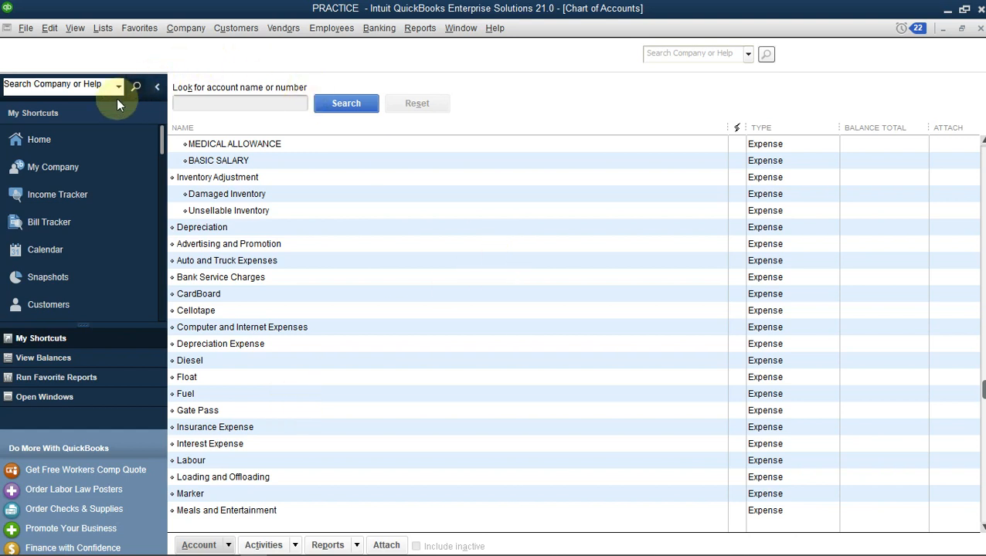
{"action": "left_click", "coordinate": [77, 397]}
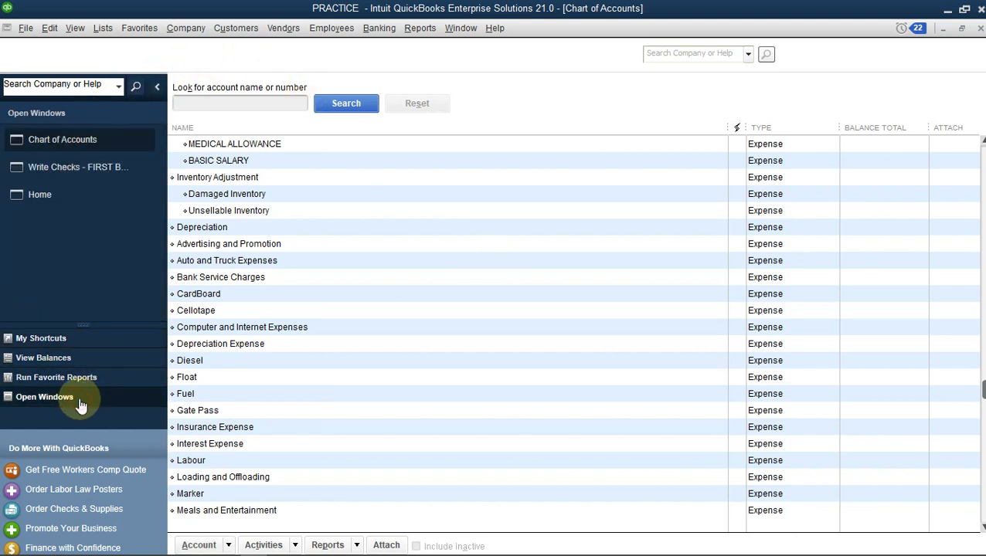
{"action": "left_click", "coordinate": [85, 166]}
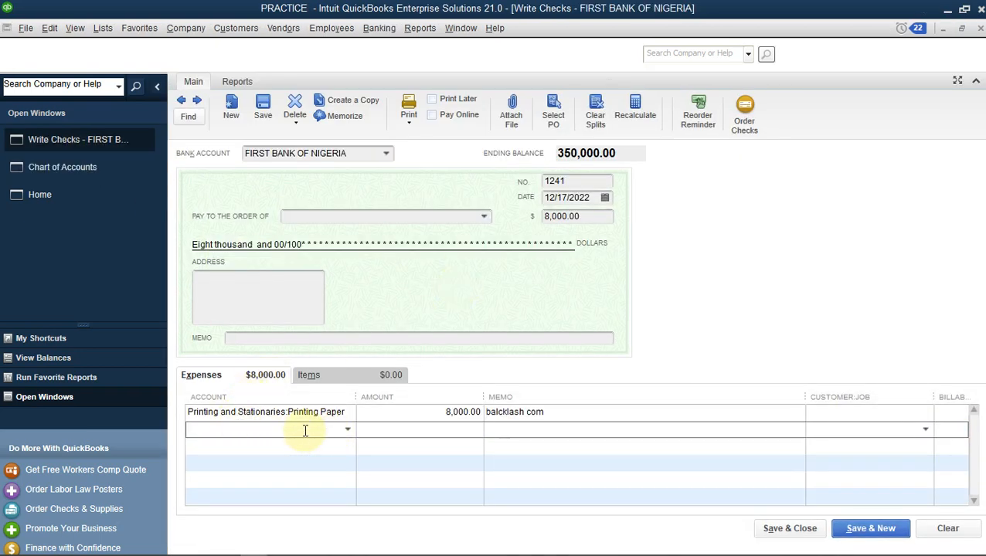
Step: Add a second expense line for Printing and Stationaries:Binding Paper with an amount of 5,000, and save and close the check
{"action": "type", "text": "Printing and Stationaries:Bin"}
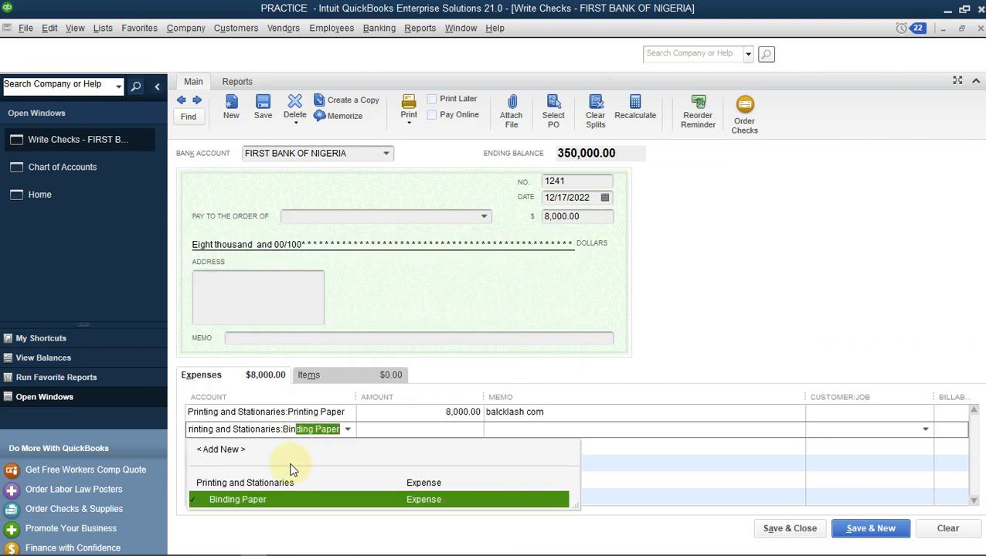
{"action": "left_click", "coordinate": [255, 499]}
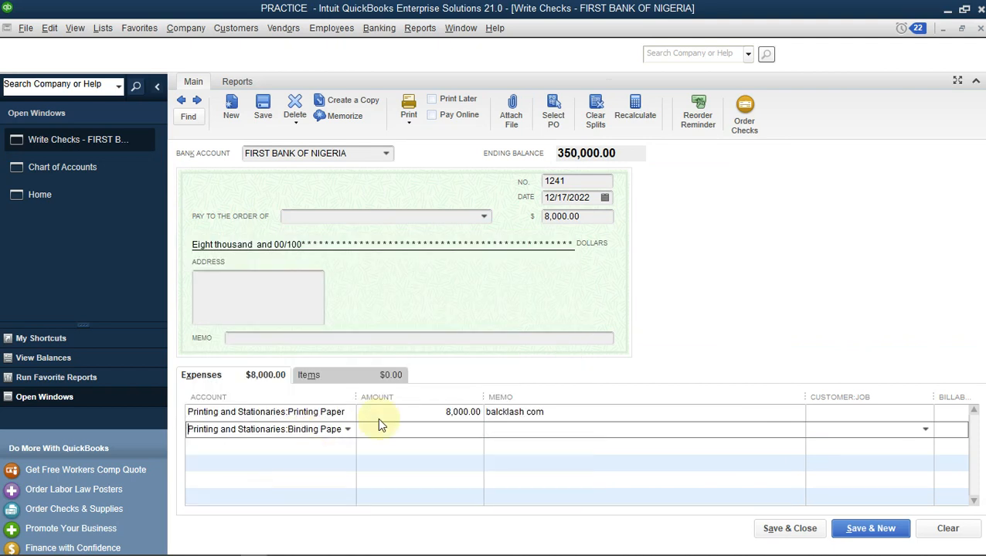
{"action": "left_click", "coordinate": [444, 432]}
{"action": "type", "text": "5000"}
{"action": "key", "text": "Tab"}
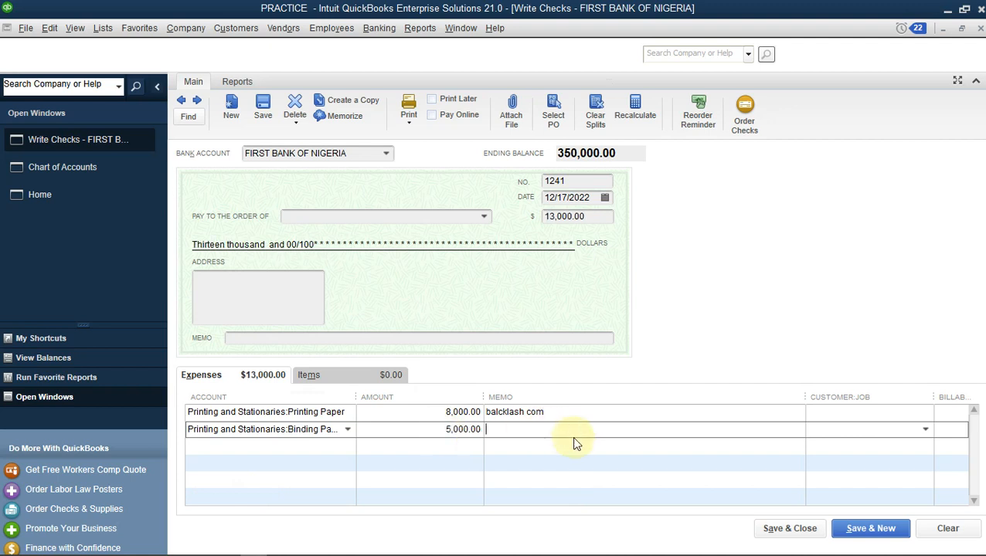
{"action": "left_click", "coordinate": [600, 430]}
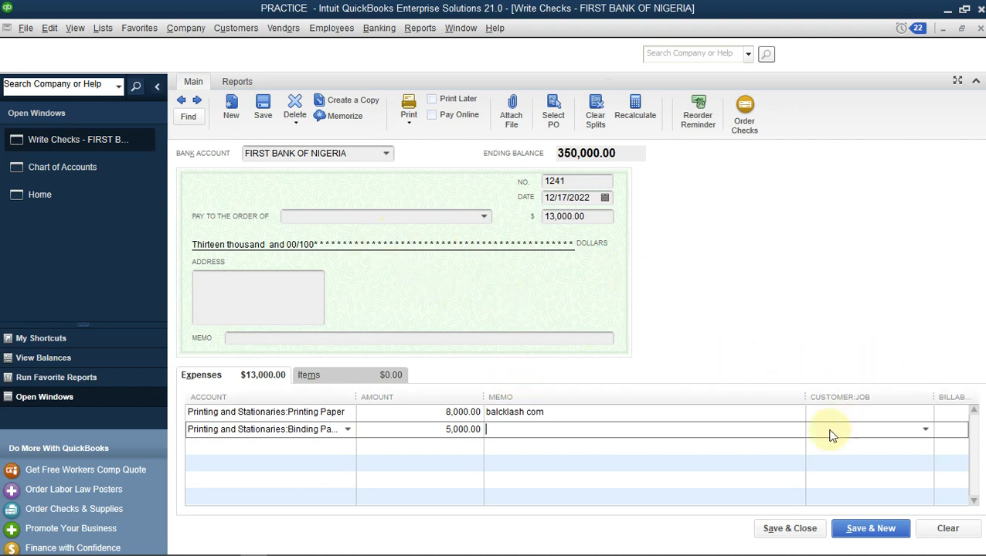
{"action": "left_click", "coordinate": [787, 533]}
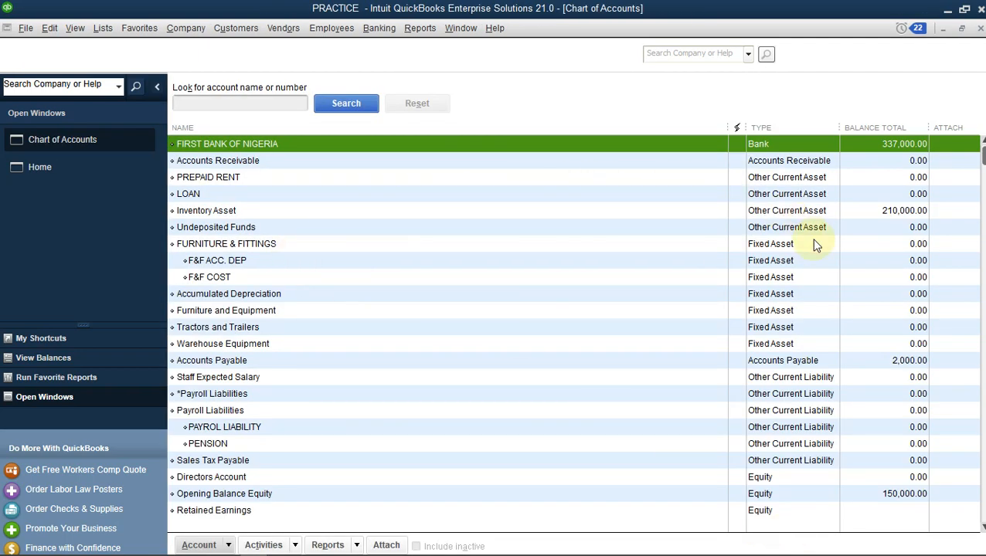
Step: Run the Profit & Loss Standard report and examine the transaction detail behind its Printing Paper amount
{"action": "left_click", "coordinate": [419, 31]}
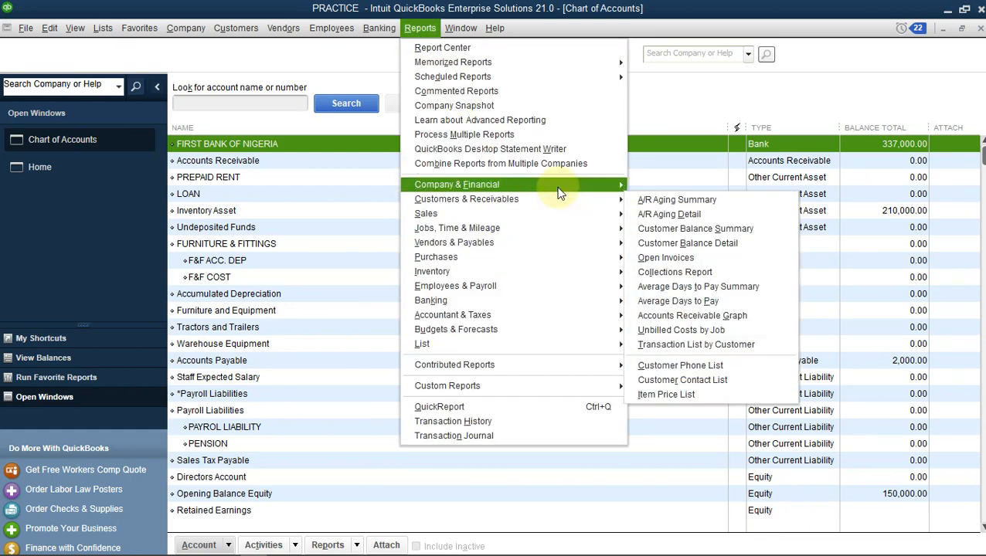
{"action": "mouse_move", "coordinate": [564, 186]}
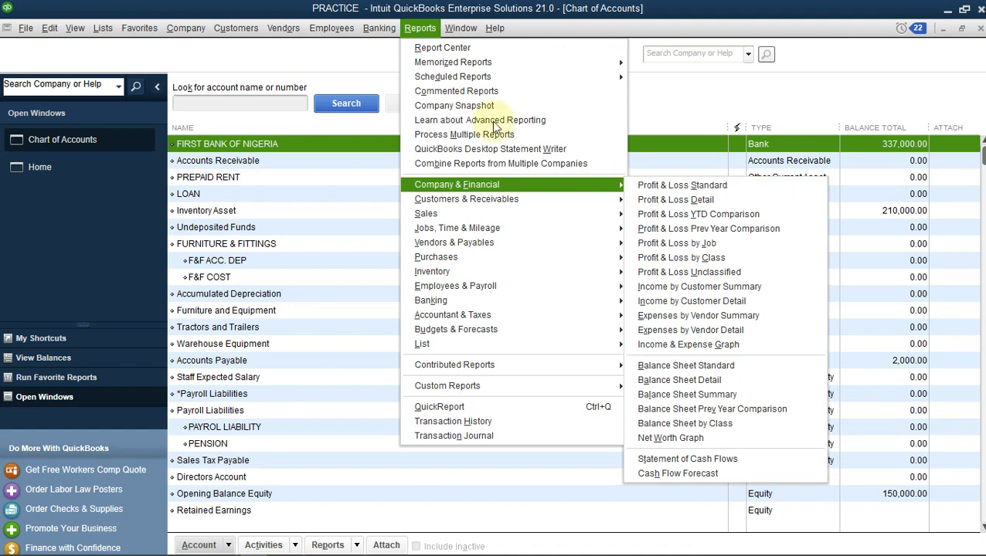
{"action": "left_click", "coordinate": [649, 189]}
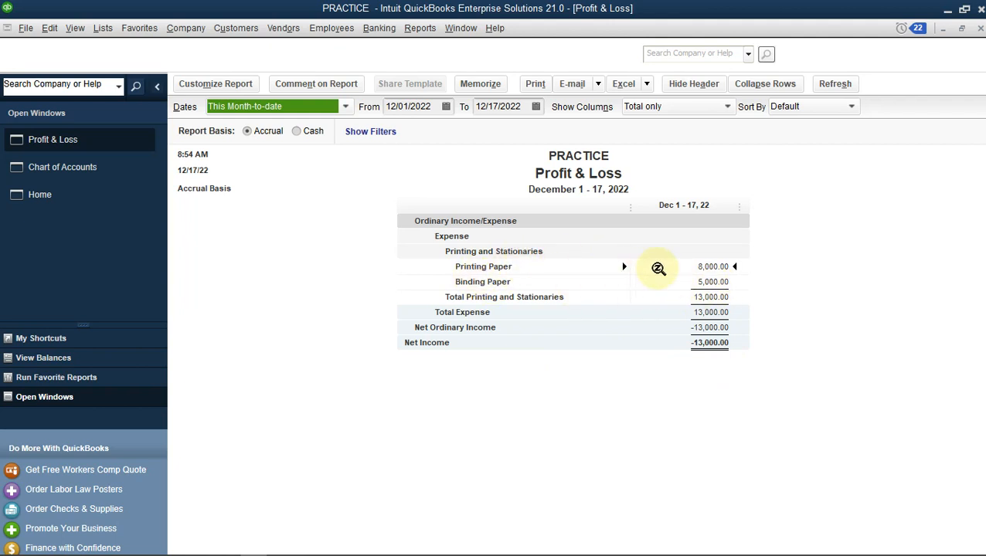
{"action": "double_click", "coordinate": [658, 268]}
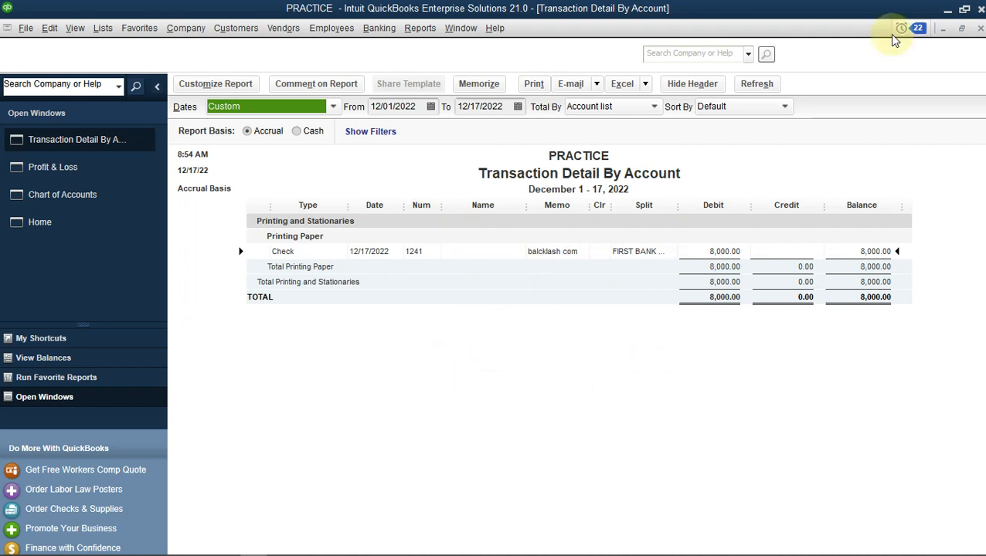
{"action": "left_click", "coordinate": [981, 28]}
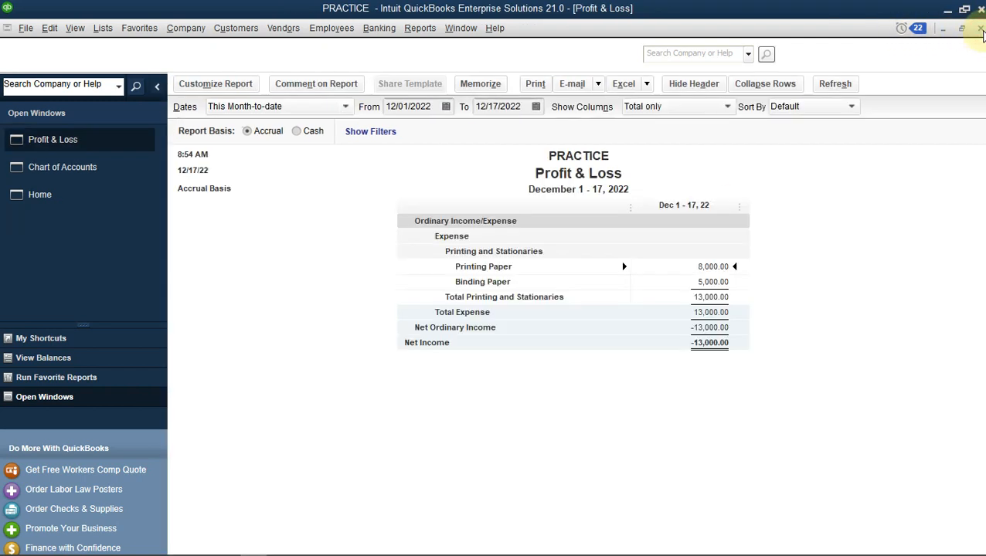
Step: From the Balance Sheet Standard report, examine the transactions behind the FIRST BANK OF NIGERIA balance, and return to the Home window
{"action": "left_click", "coordinate": [420, 28]}
{"action": "mouse_move", "coordinate": [599, 189]}
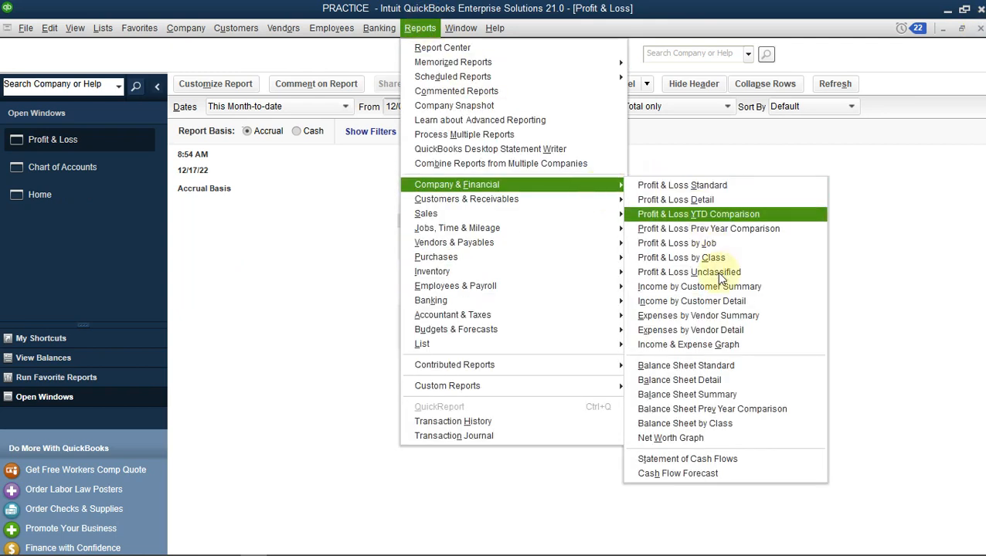
{"action": "left_click", "coordinate": [709, 366]}
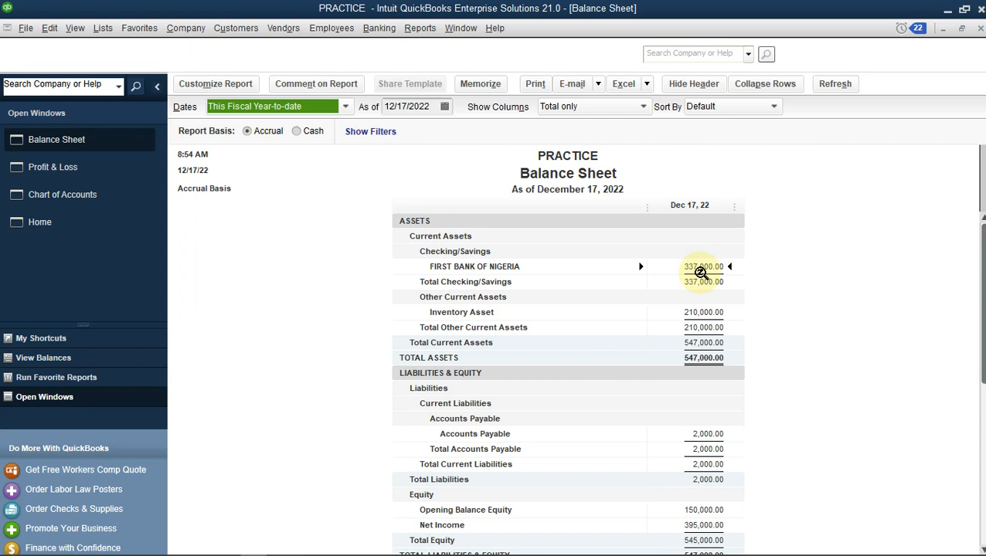
{"action": "left_click", "coordinate": [695, 269]}
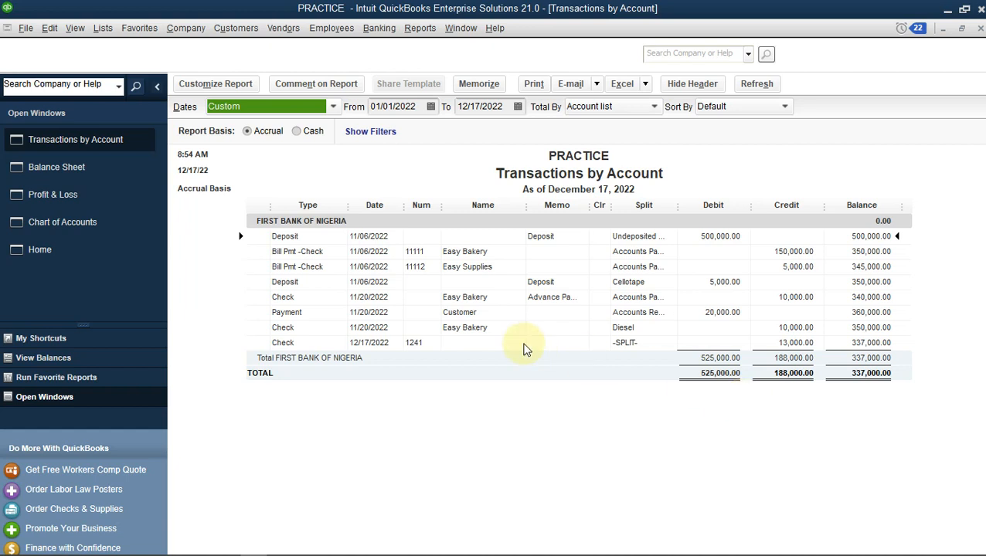
{"action": "left_click", "coordinate": [77, 249]}
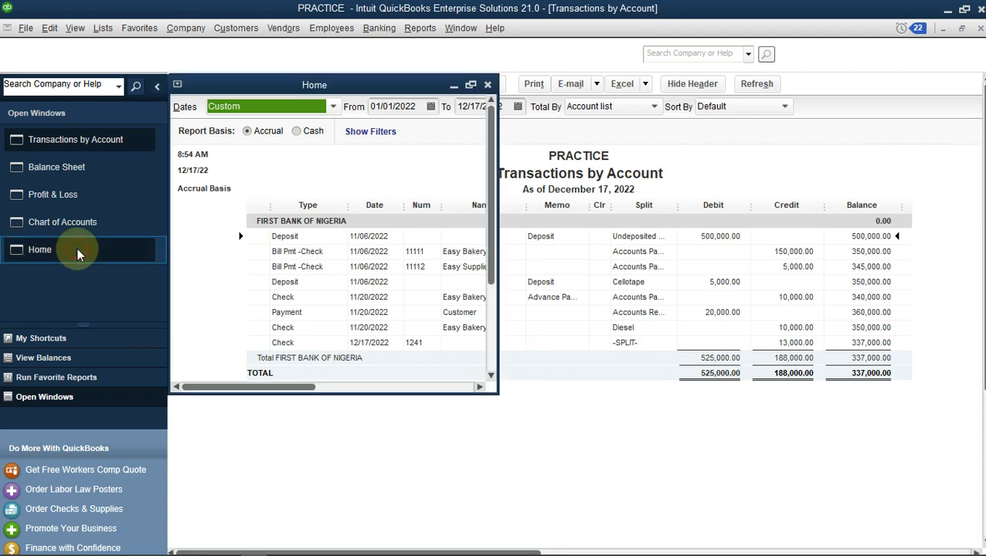